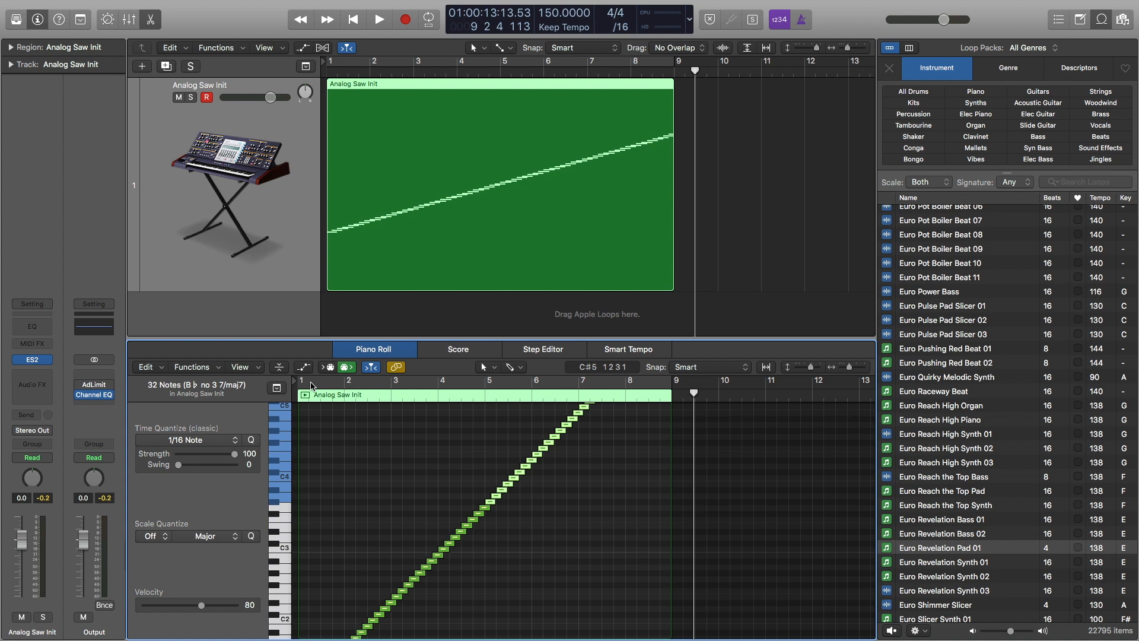
Step: Mute the Analog Saw Init track and close the Piano Roll editor
click(179, 97)
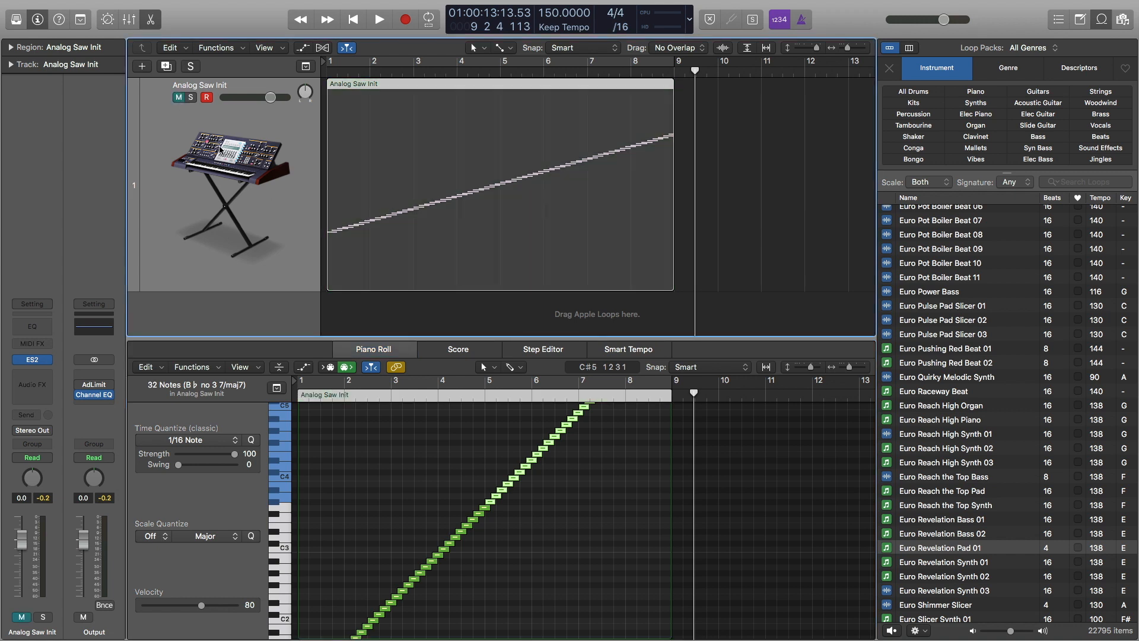
key(p)
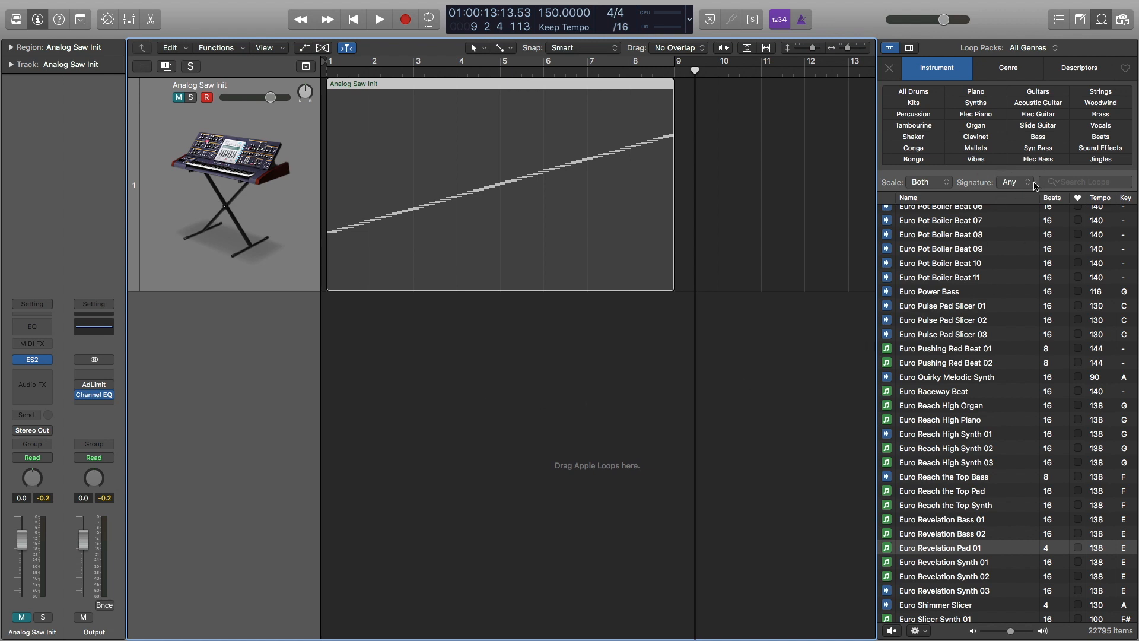
Step: Search the Apple Loops for "pad", sort the results by beats and filter them to the Synths instrument
click(1074, 183)
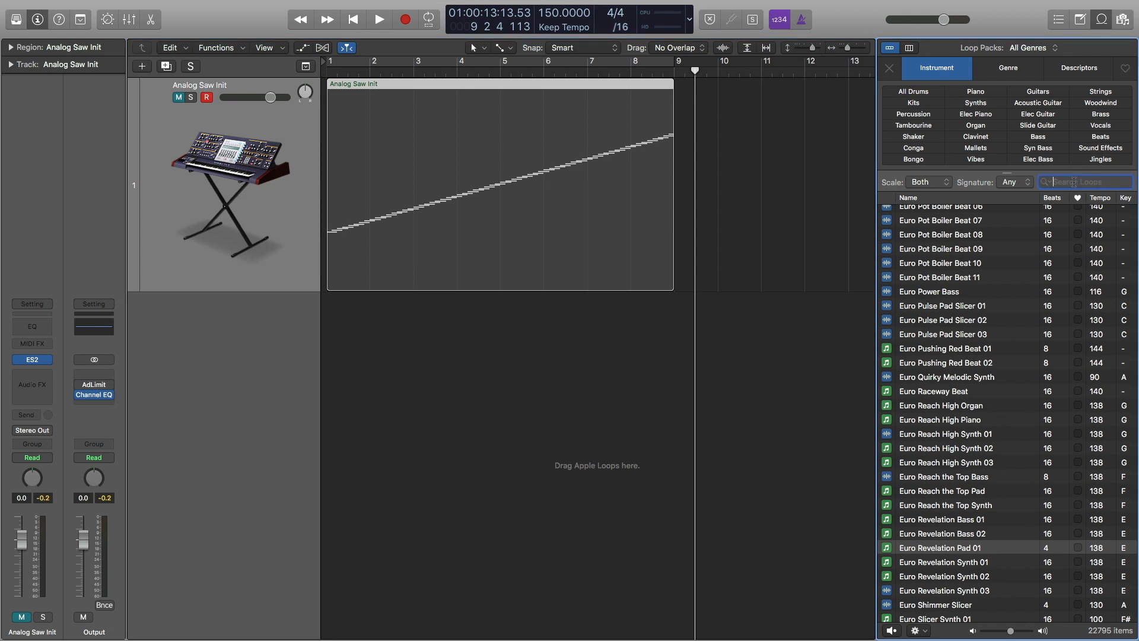
text(pad)
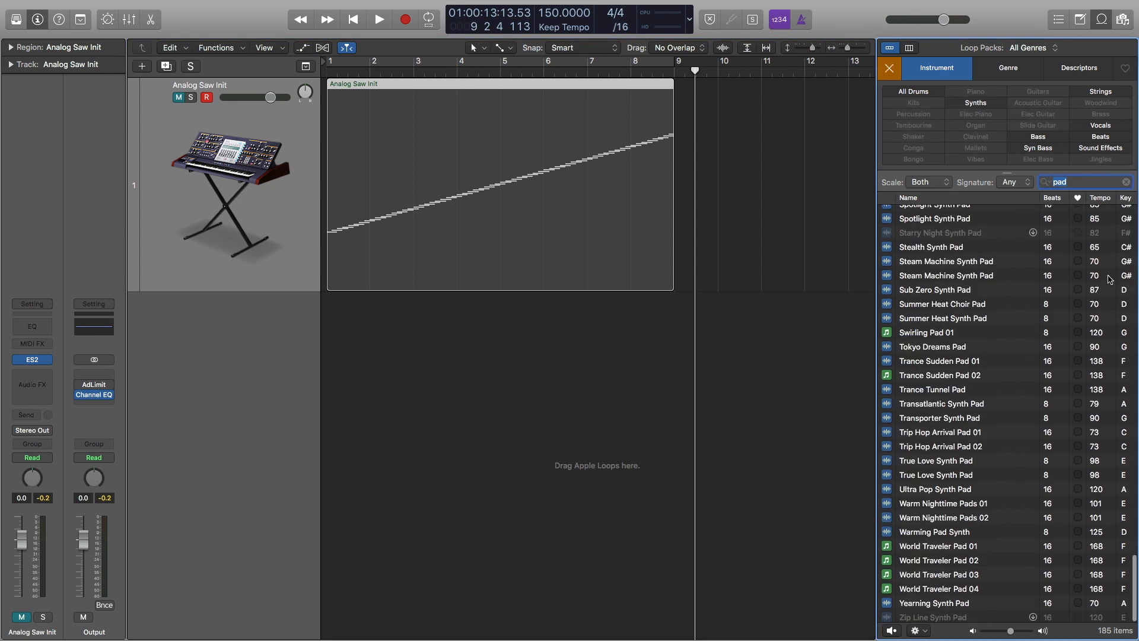
scroll(1110, 280, up, 10)
click(1054, 199)
scroll(1069, 254, up, 3)
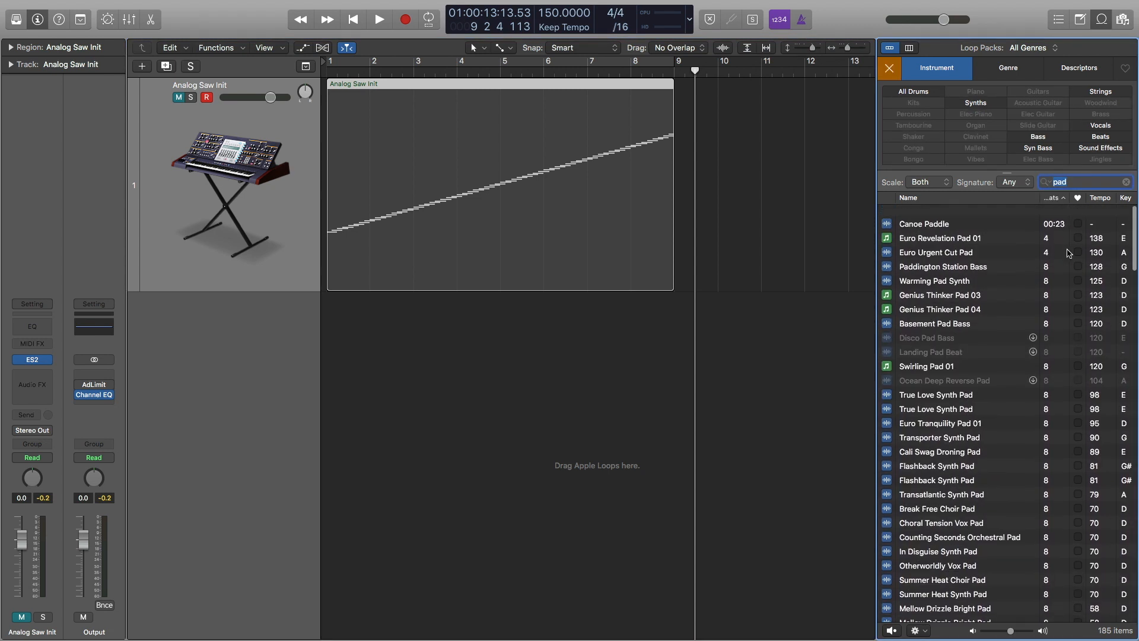
click(975, 103)
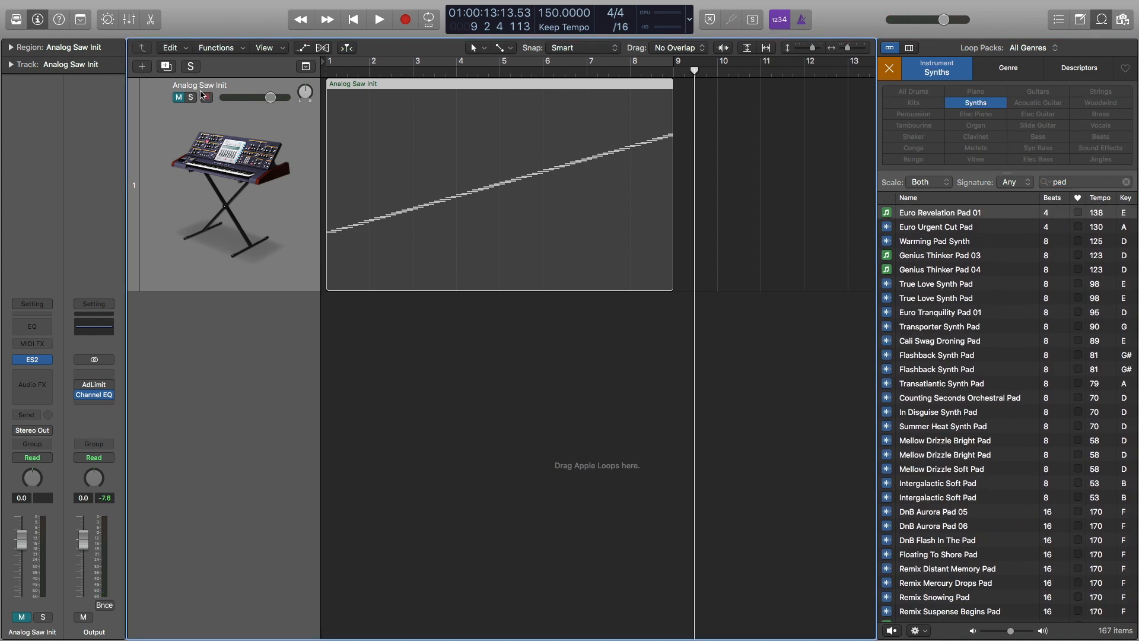
Step: Create a new audio track and place the Euro Revelation Pad 01 loop on it at bar 1
click(141, 65)
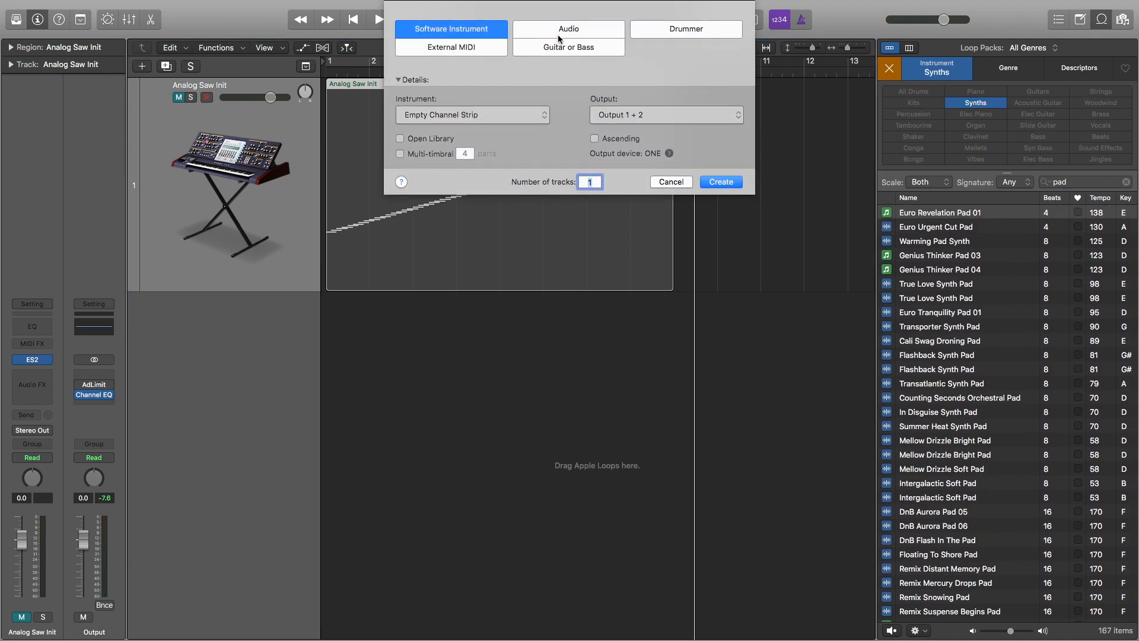
click(558, 33)
click(719, 217)
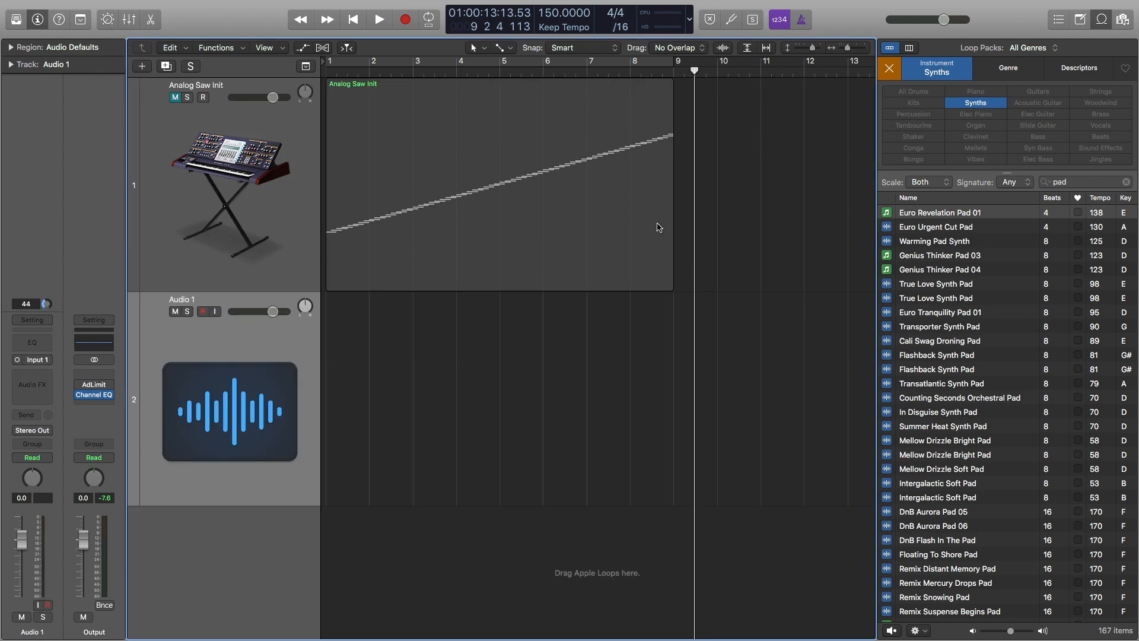
click(943, 215)
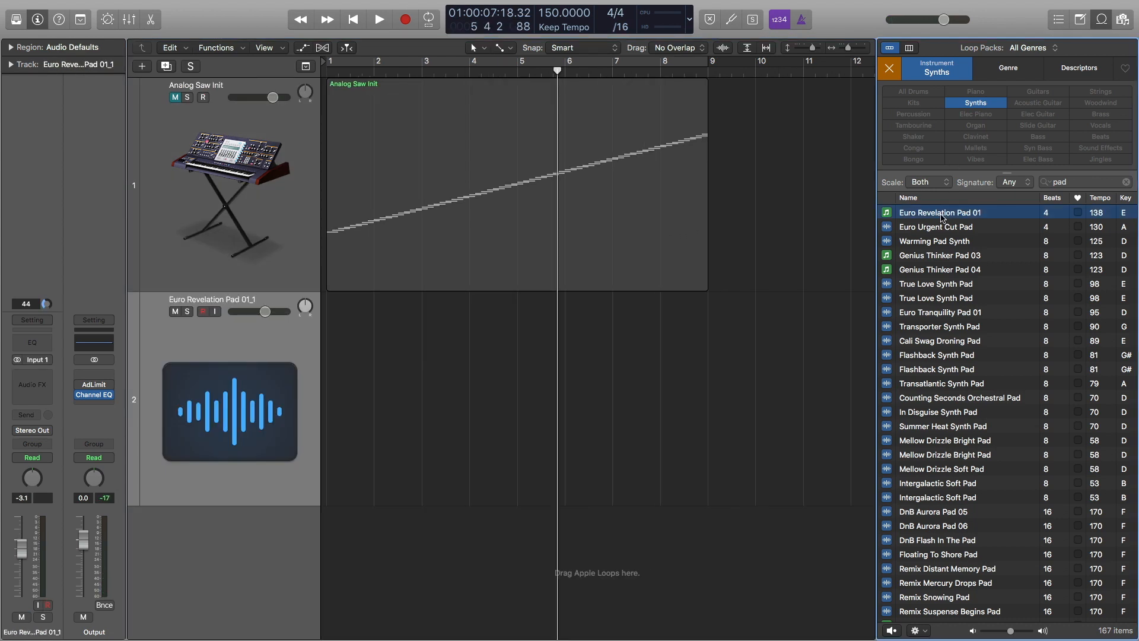
drag(943, 217, 330, 374)
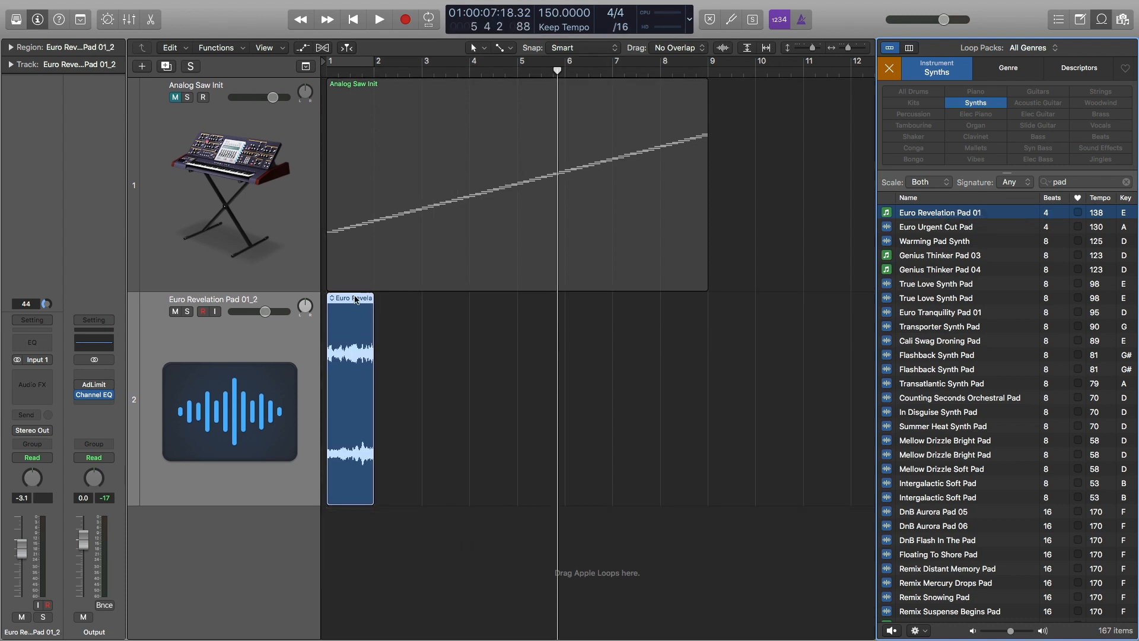
Step: Split the pad region at beats 2 and 4 of bar 1 and delete the first and last pieces
click(558, 71)
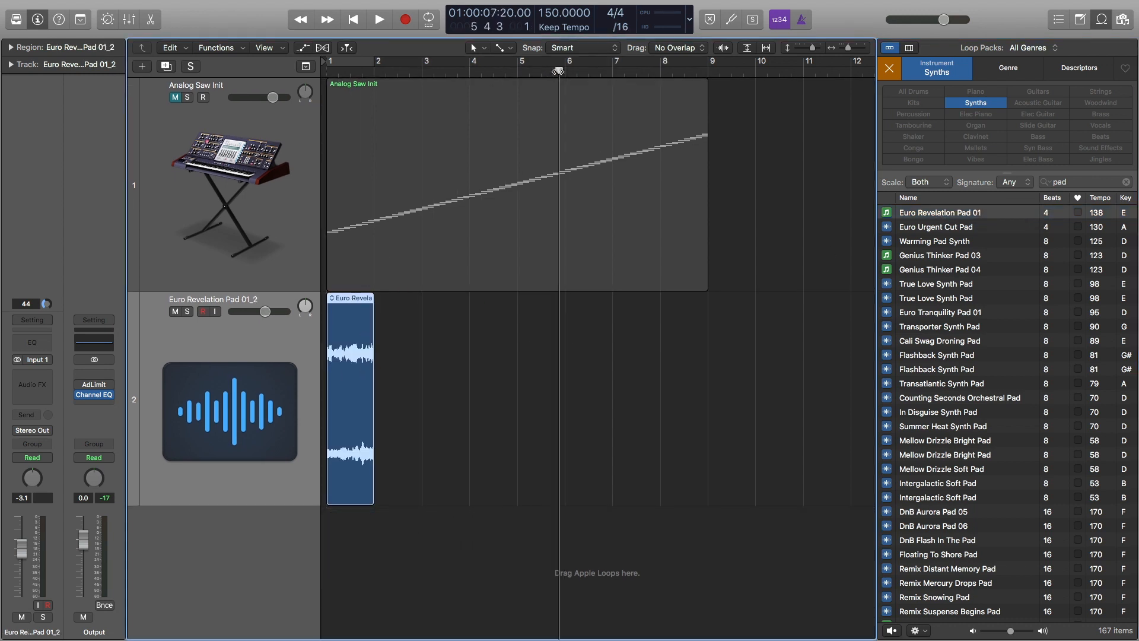
drag(558, 71, 338, 70)
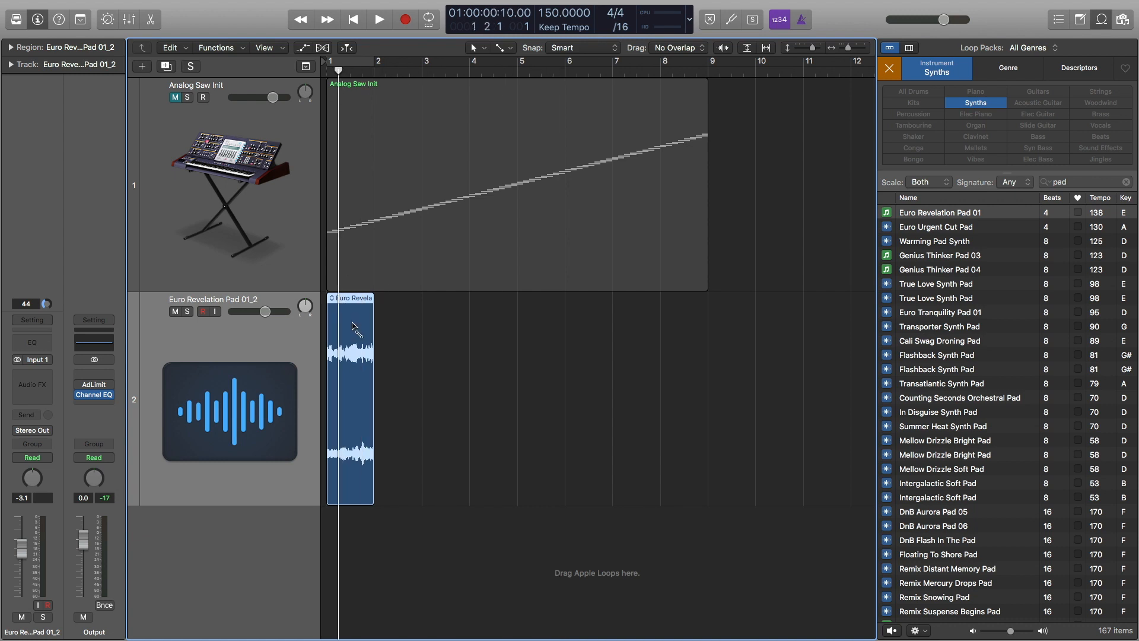
key(cmd+t)
drag(339, 71, 361, 70)
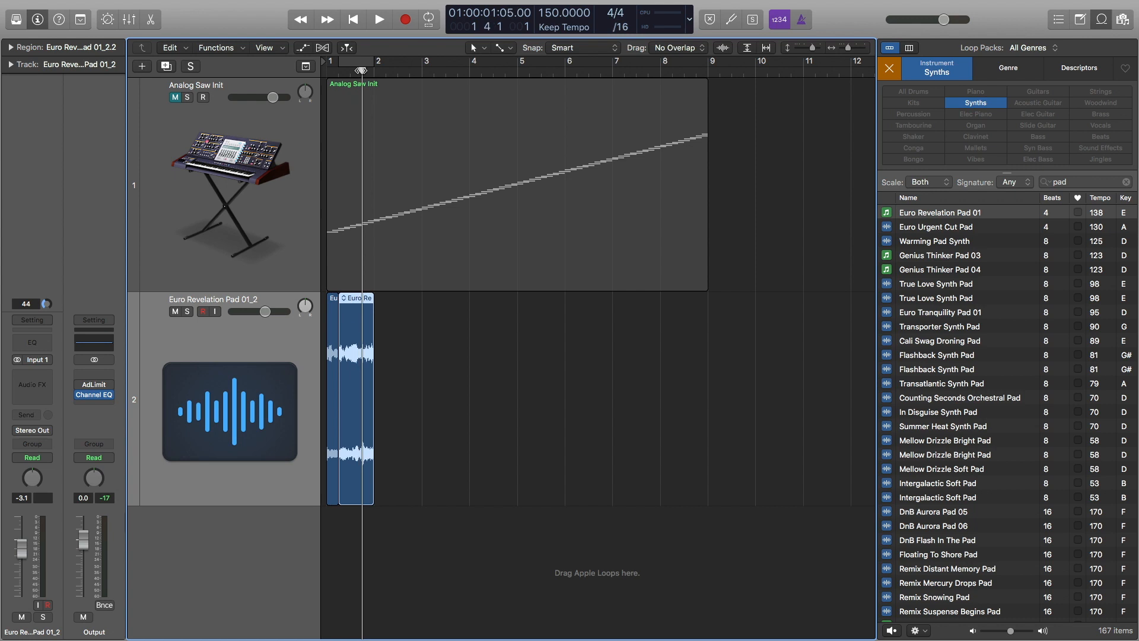
key(super+t)
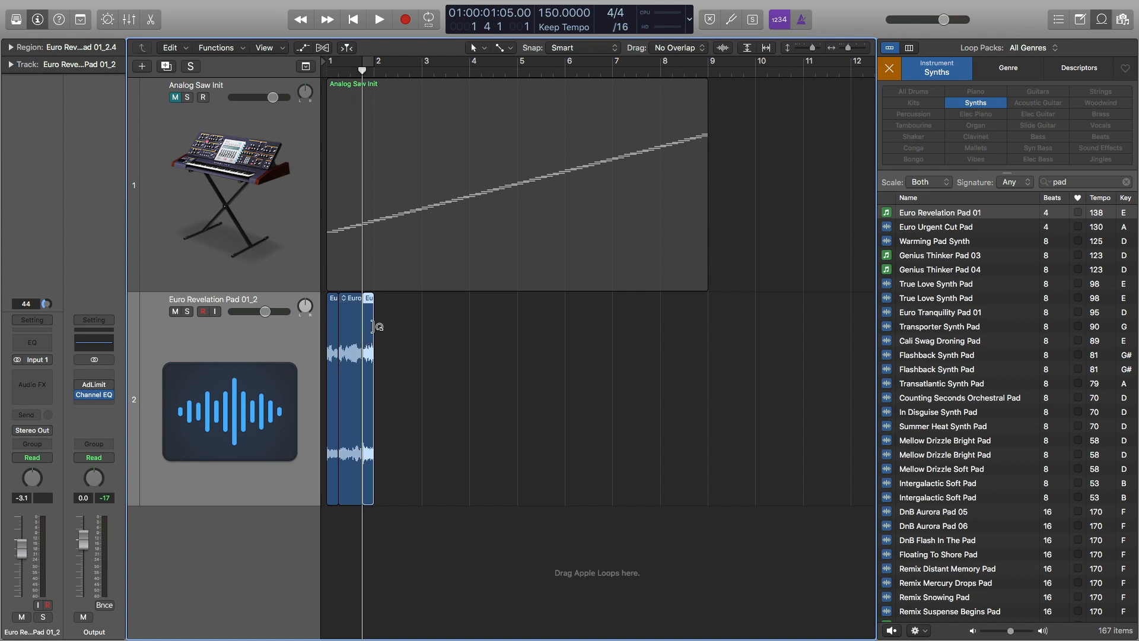
key(Delete)
click(332, 323)
key(Delete)
Step: Repeat the remaining half-bar pad slice back to back from bar 1 until 16 slices fill the first eight bars
drag(349, 324, 387, 337)
shift+click(338, 346)
key(Return)
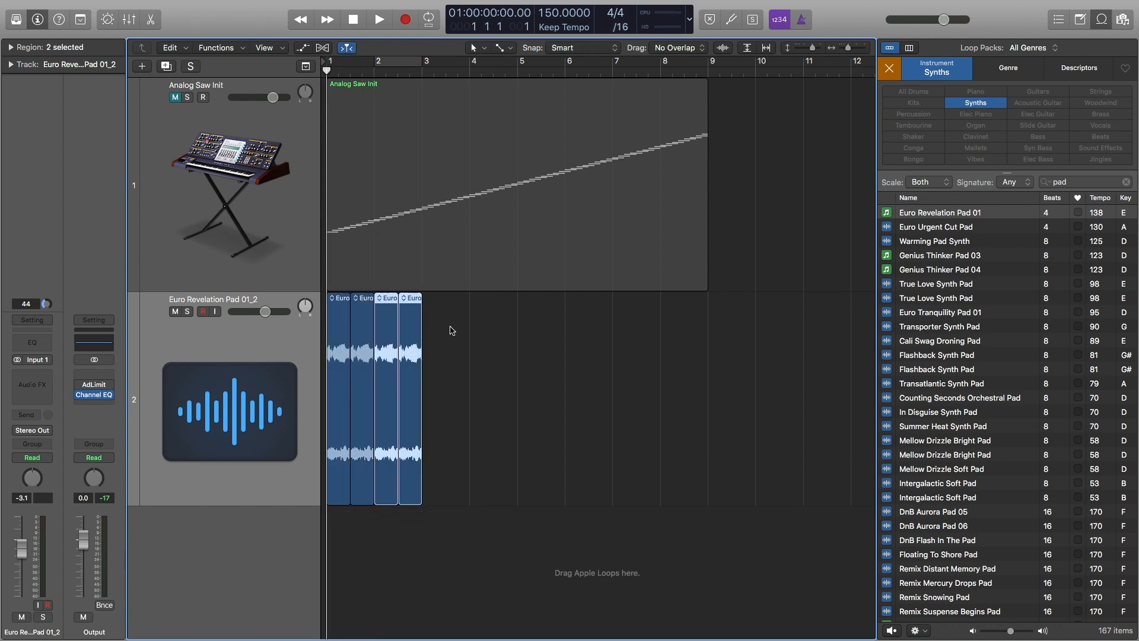
key(space)
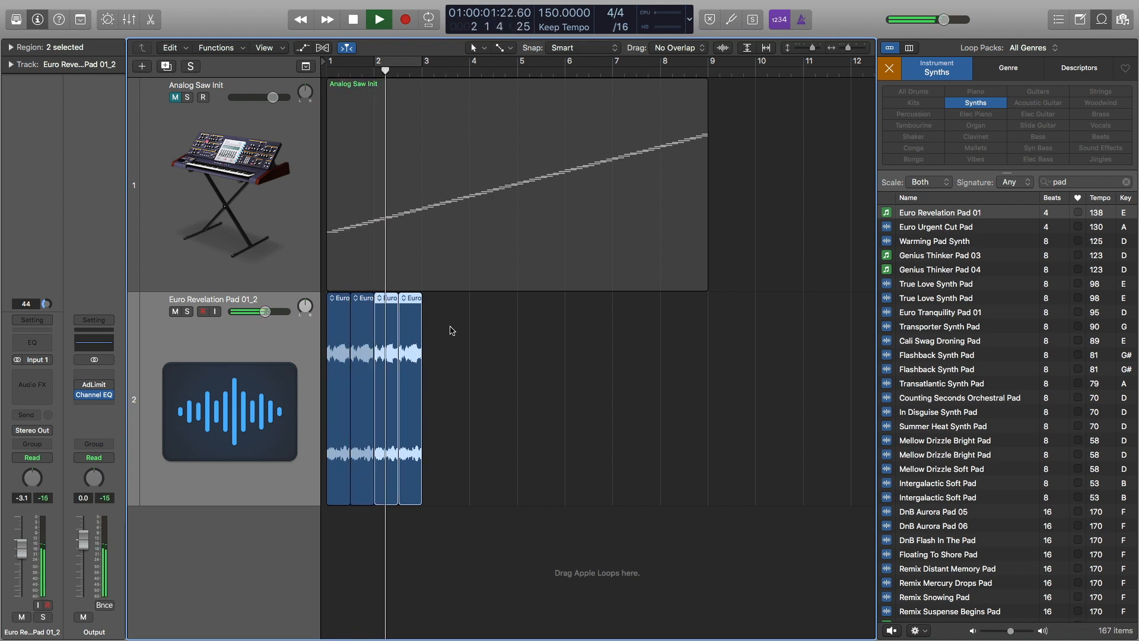
key(space)
mouse_move(450, 326)
mouse_down()
mouse_move(318, 335)
mouse_move(445, 334)
mouse_move(431, 338)
mouse_up()
drag(558, 309, 530, 334)
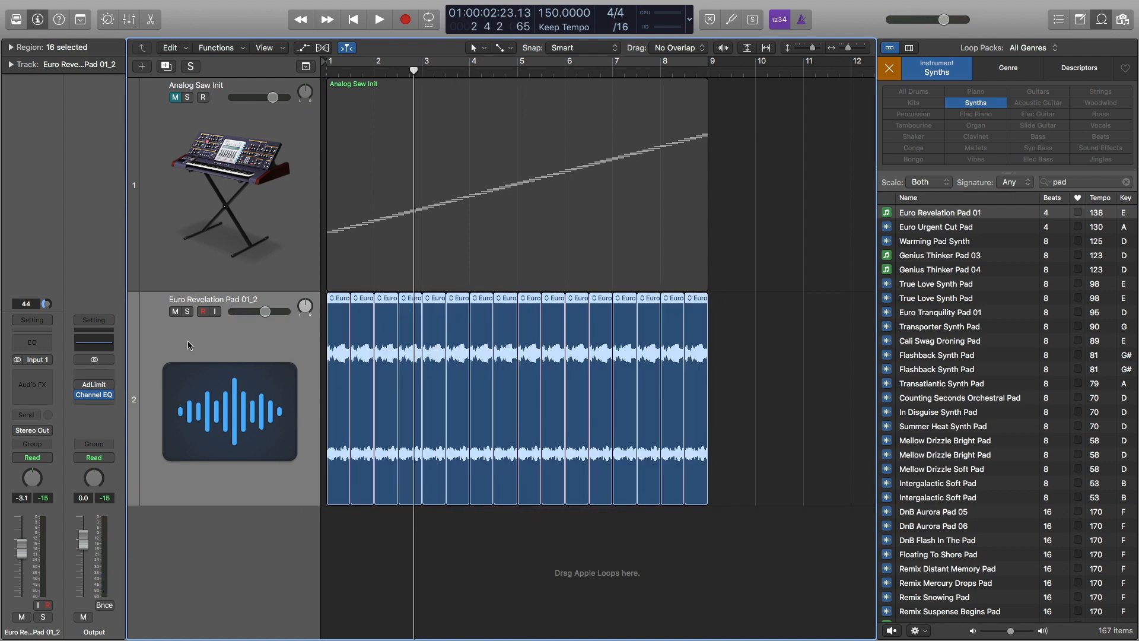
Step: Insert Apple's AUPitch Audio Unit in stereo on the pad track and close its plug-in window
click(44, 375)
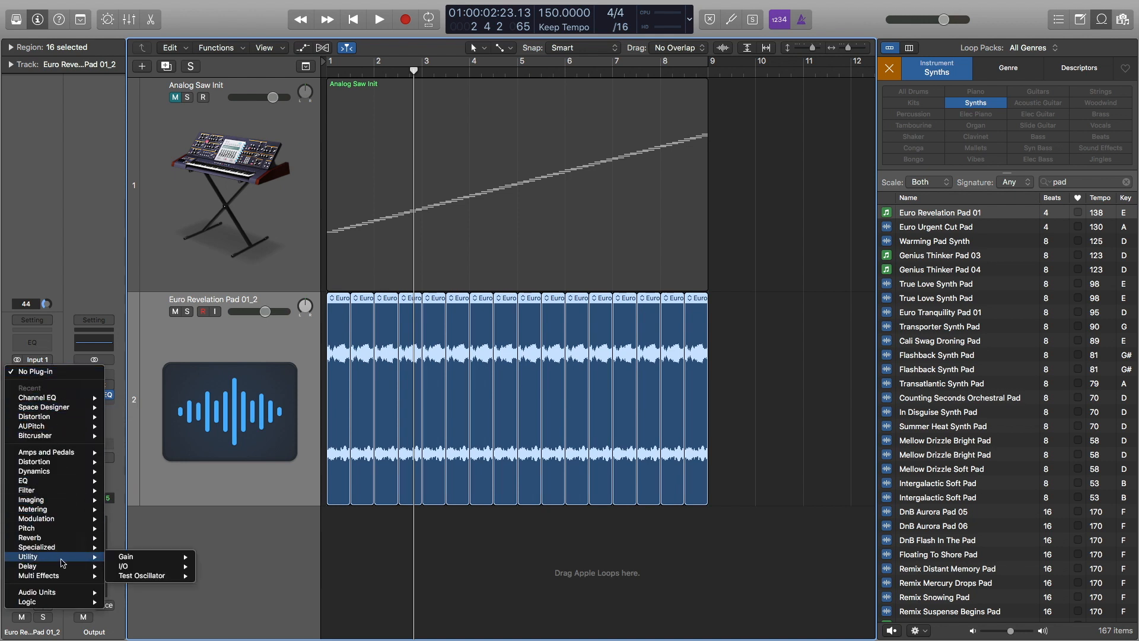
mouse_move(64, 594)
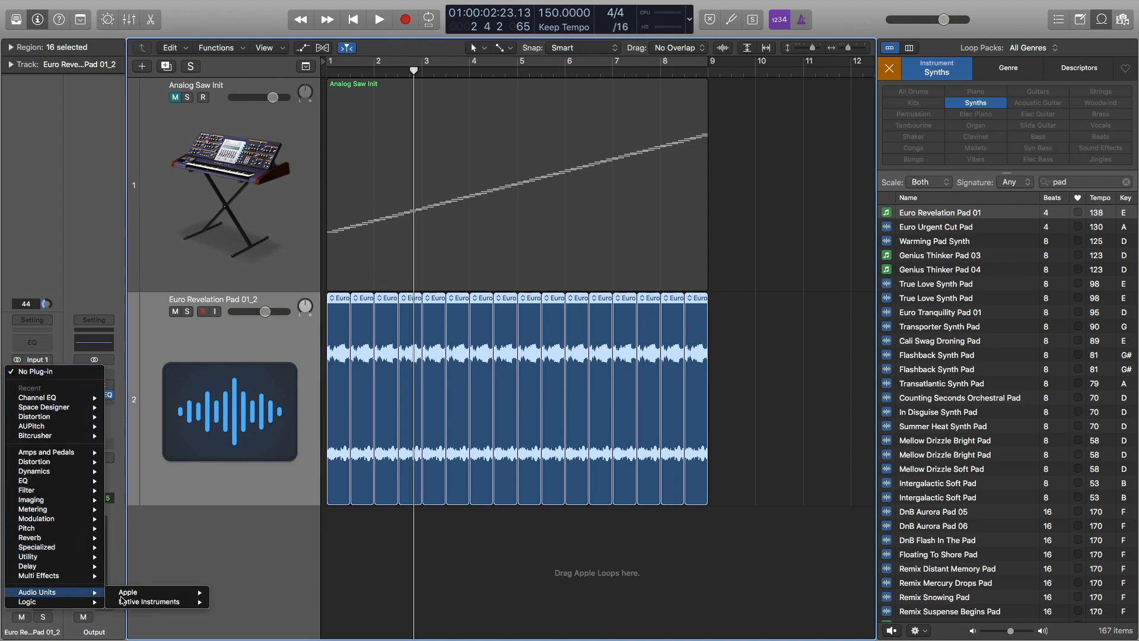
mouse_move(157, 595)
mouse_move(255, 596)
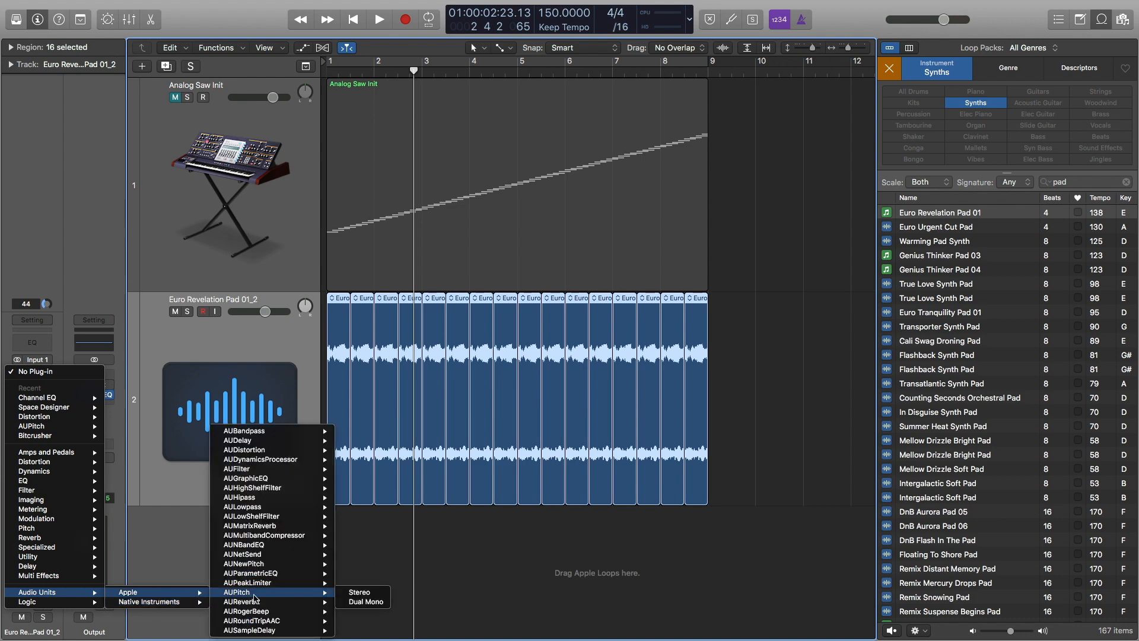
click(358, 593)
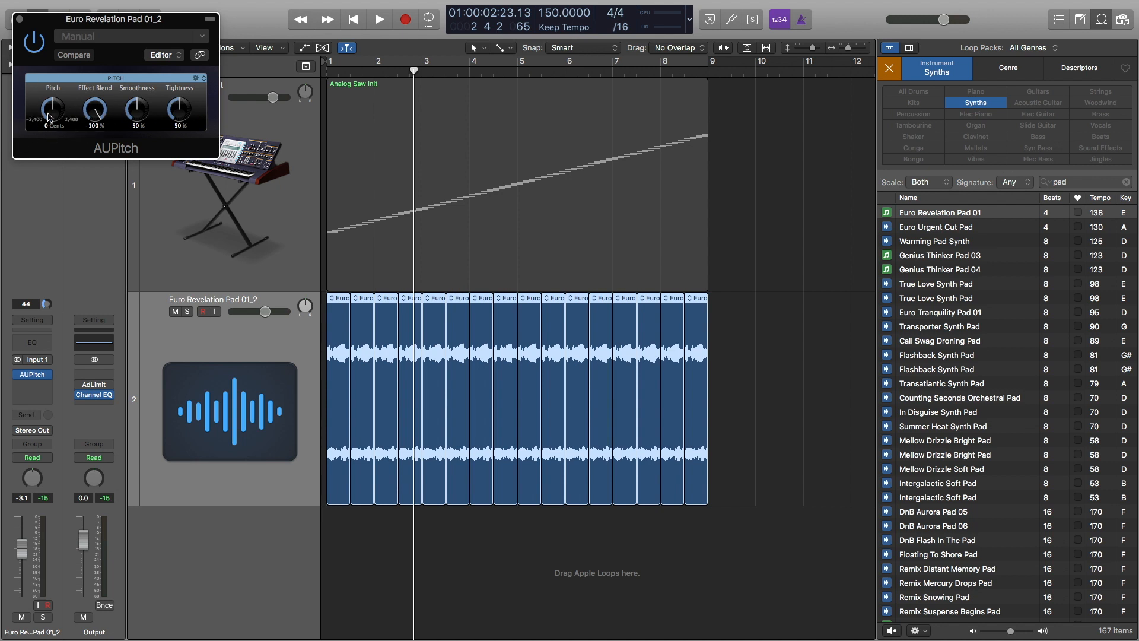
click(19, 19)
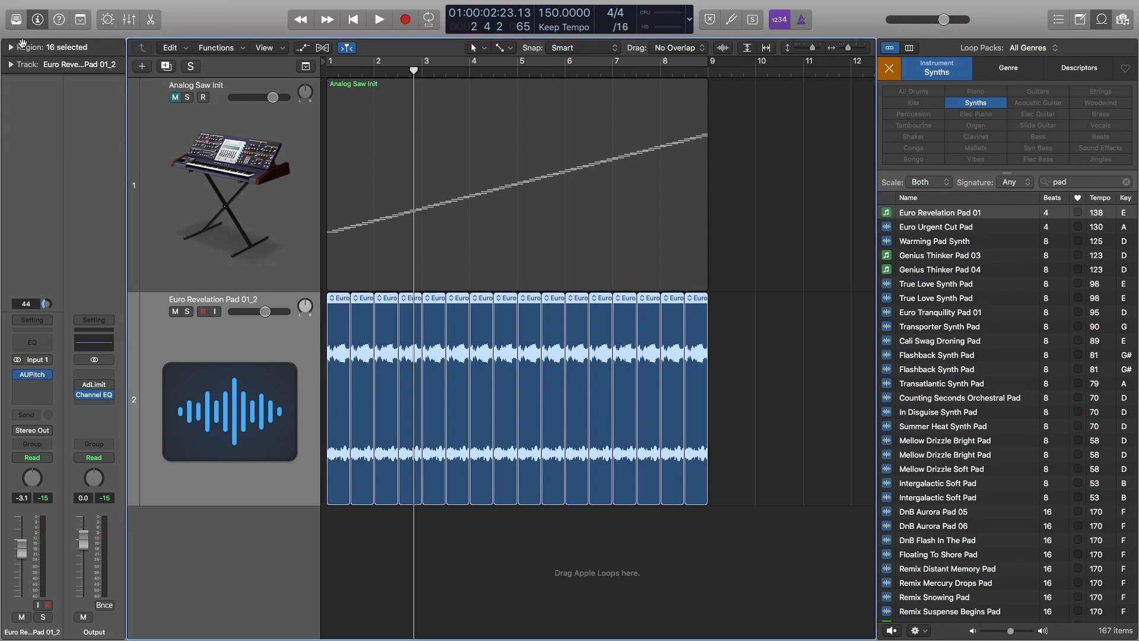
Step: Show track automation and set the pad track's automation parameter to AUPitch Pitch
key(a)
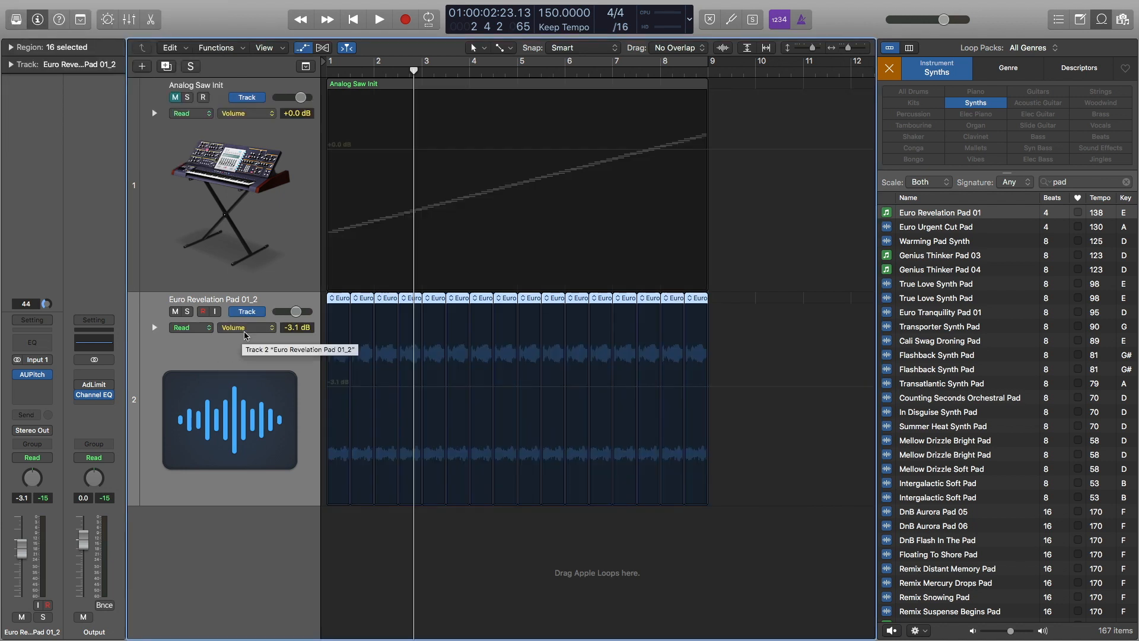
click(259, 333)
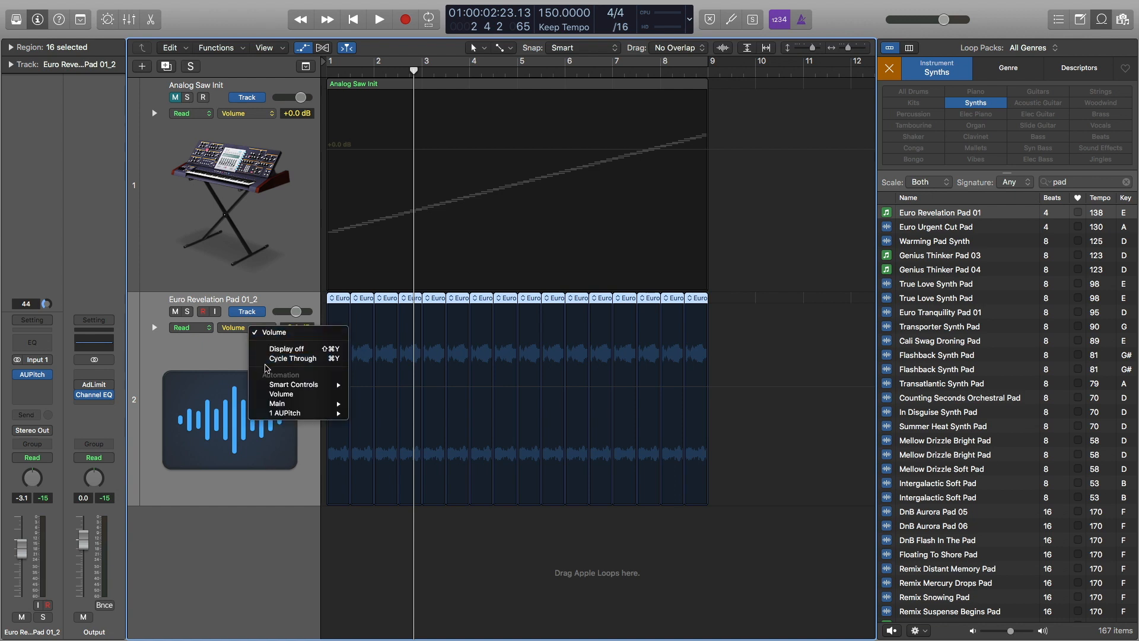
mouse_move(297, 413)
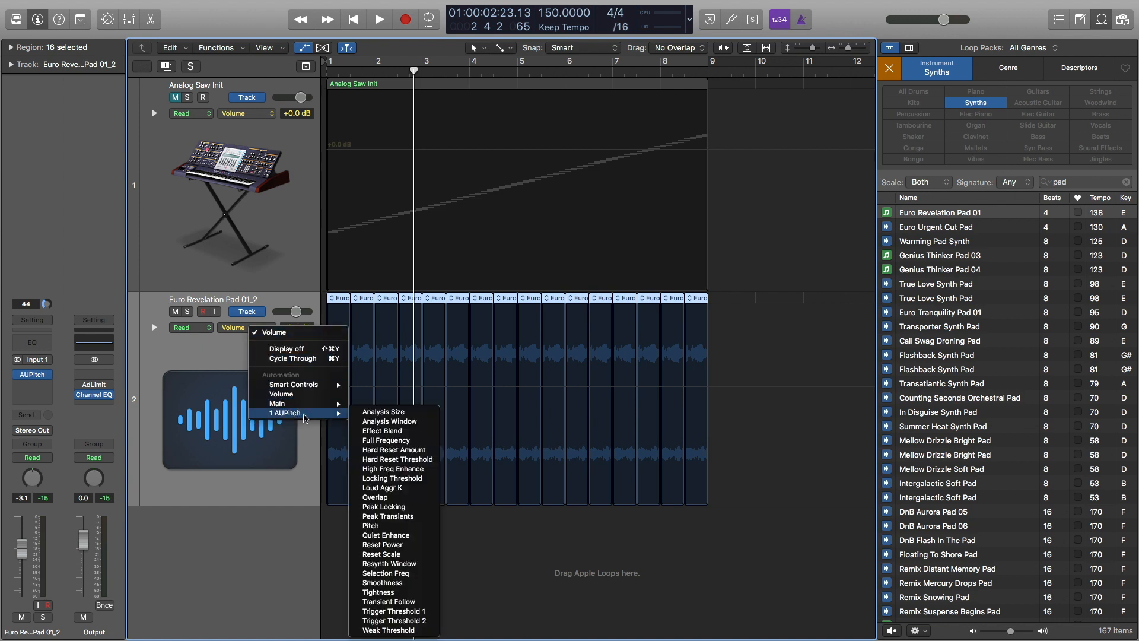
click(378, 527)
Step: Draw a Pitch automation ramp from -1207 cents at bar 1 to +1207 cents at bar 9, and play it from the start
click(328, 414)
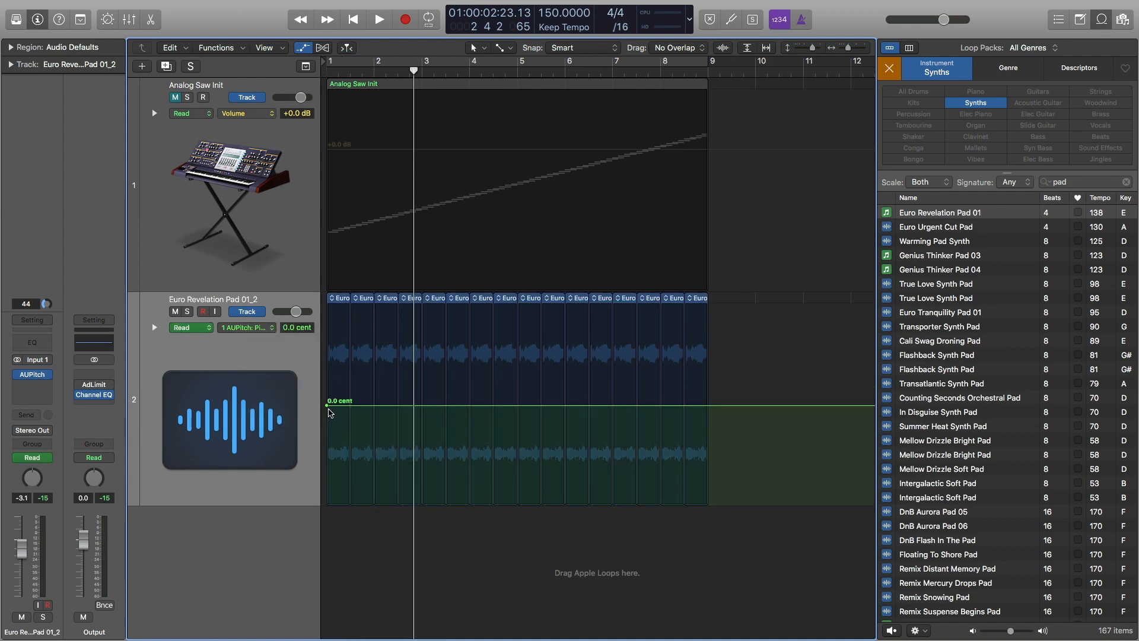
drag(328, 408, 327, 455)
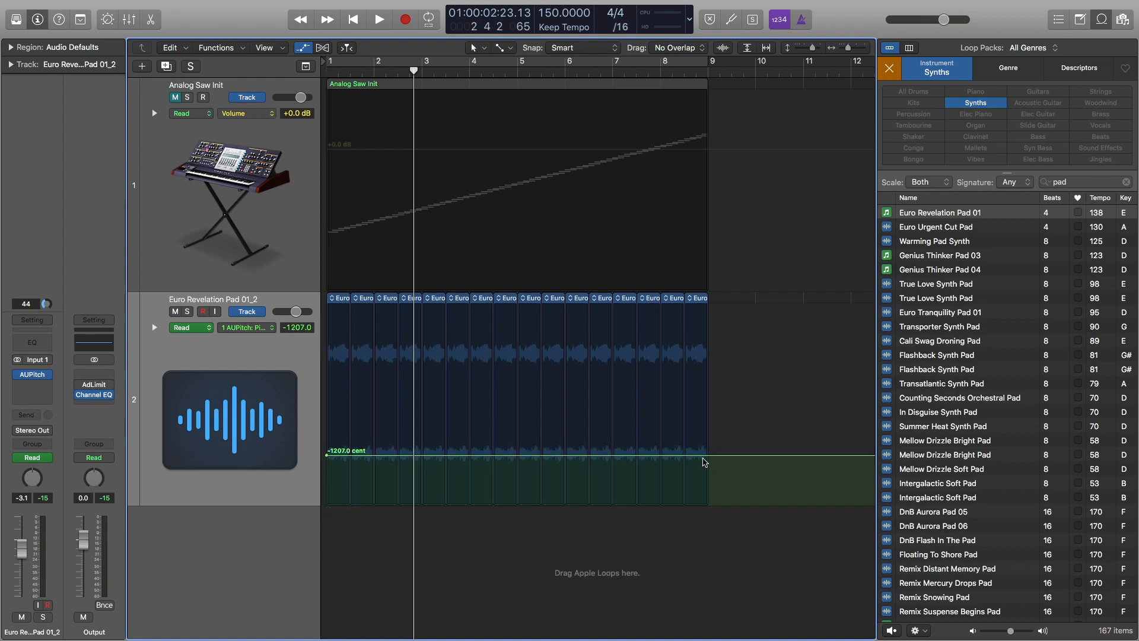
click(709, 456)
drag(710, 456, 709, 356)
key(Return)
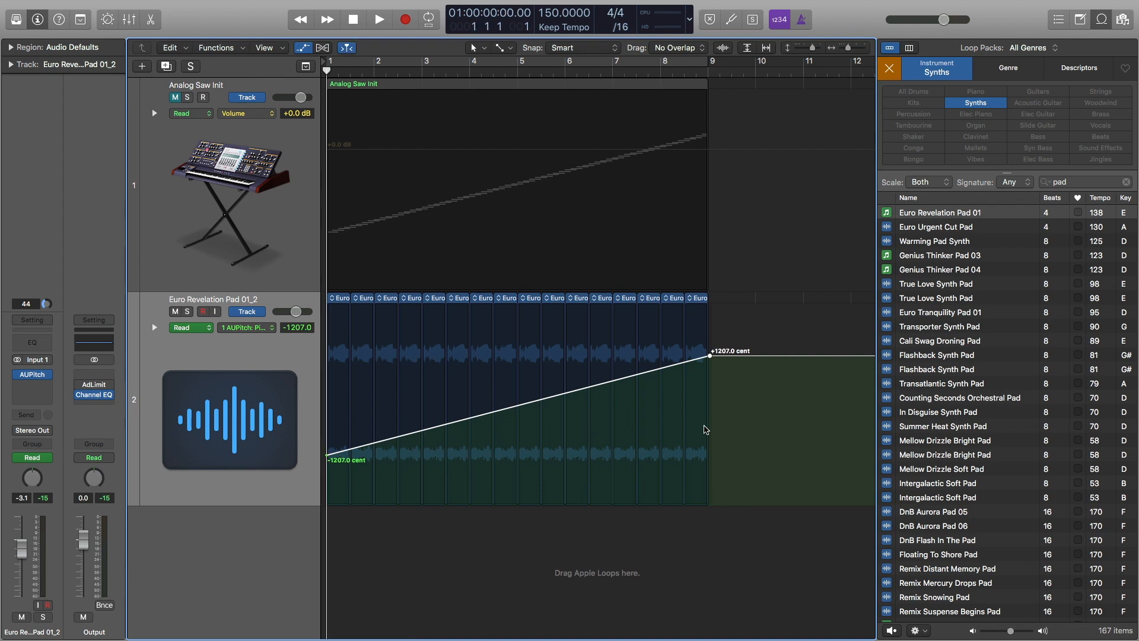
key(space)
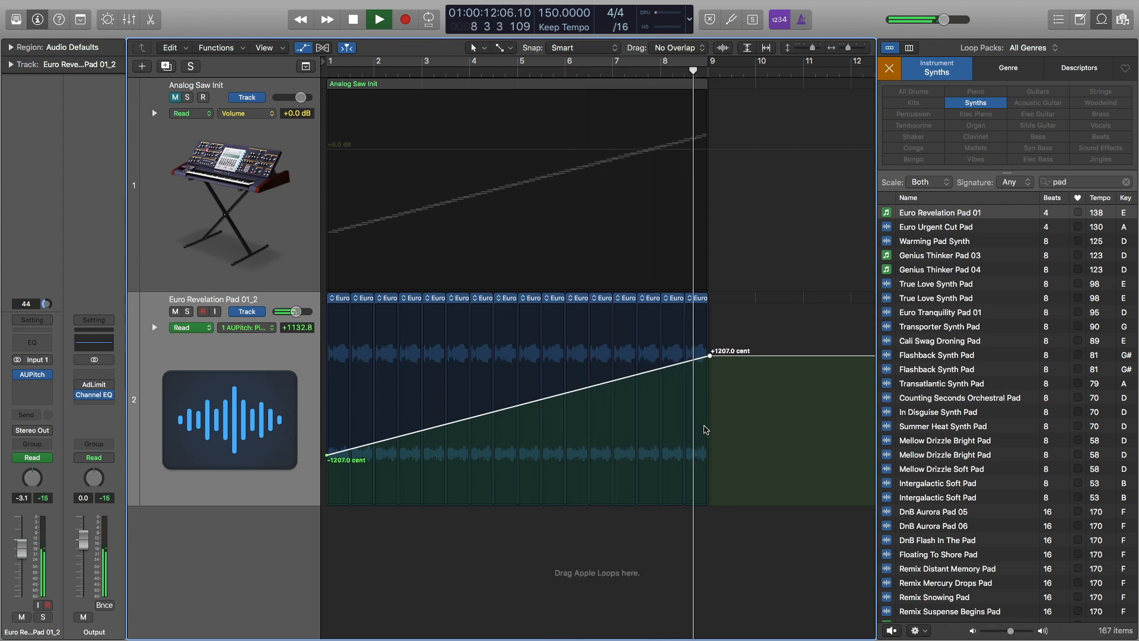
key(space)
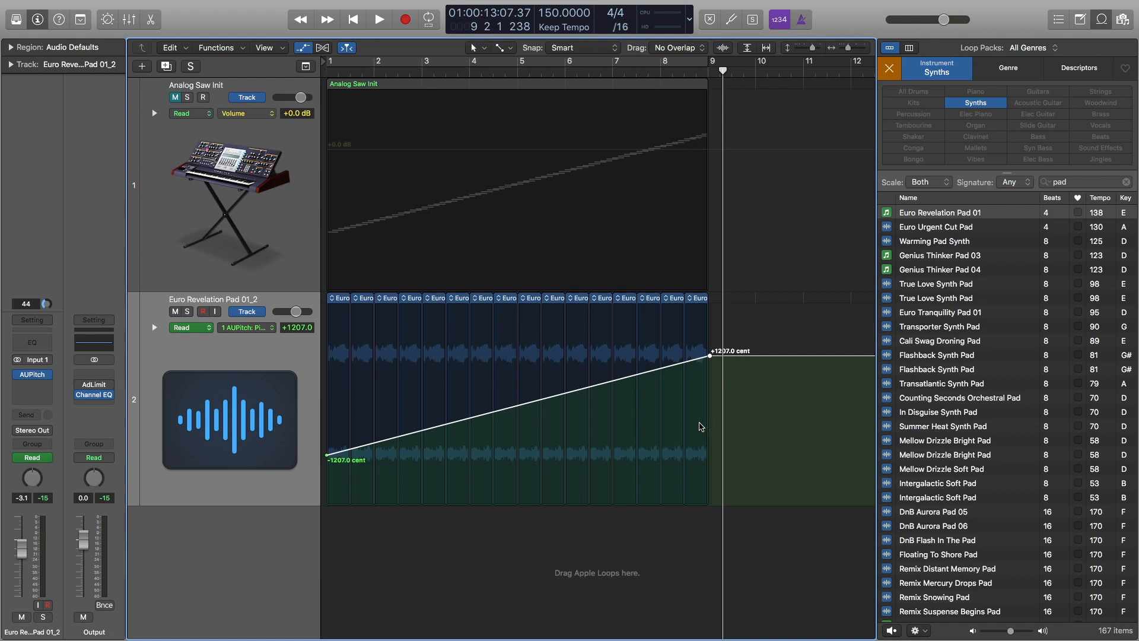
Step: Play the opening bars of the pad track from the start of the project
mouse_move(32, 381)
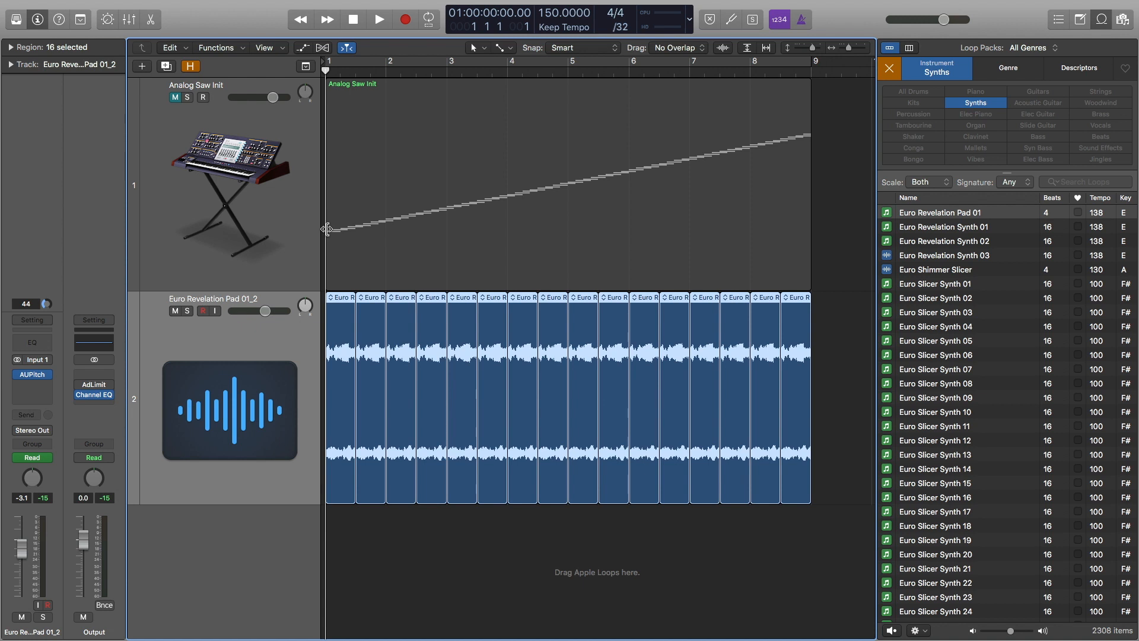
drag(327, 70, 305, 66)
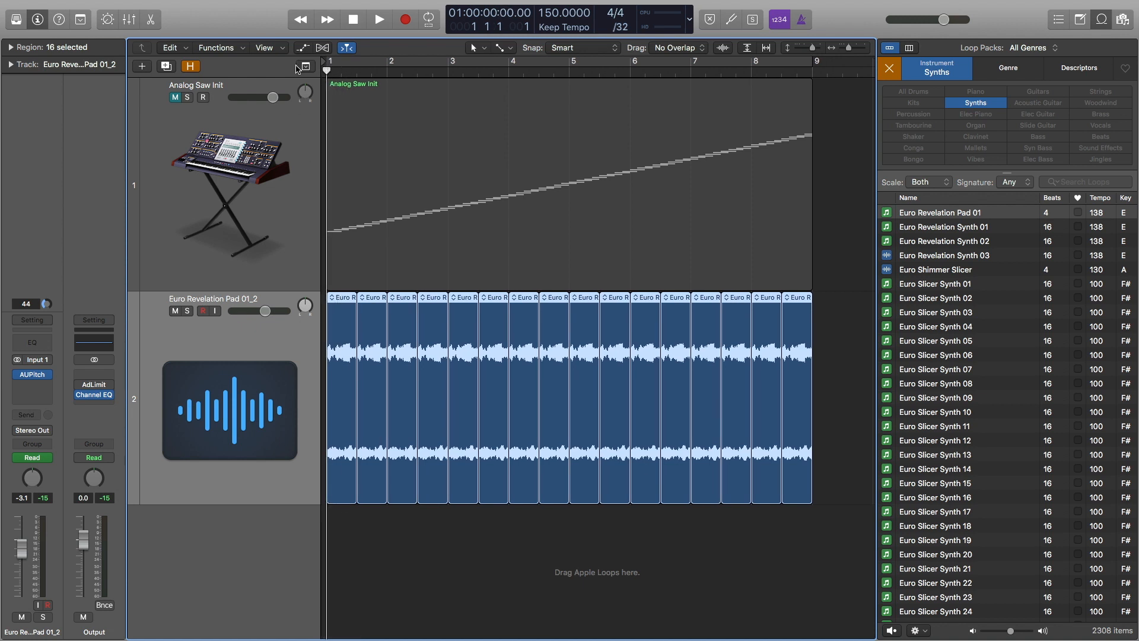
key(space)
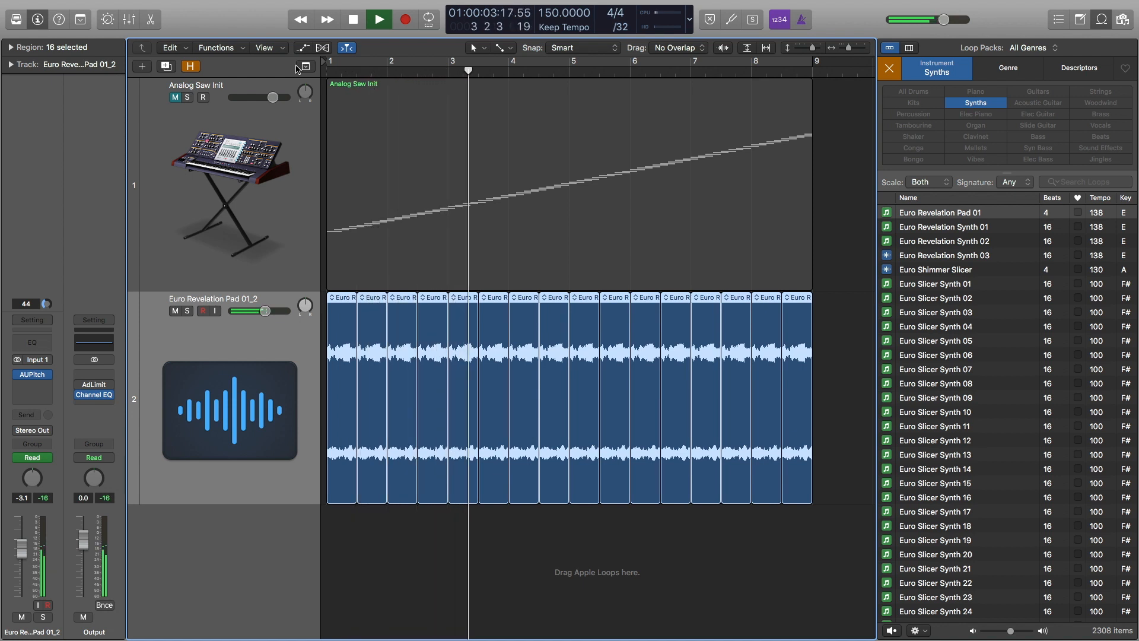
key(space)
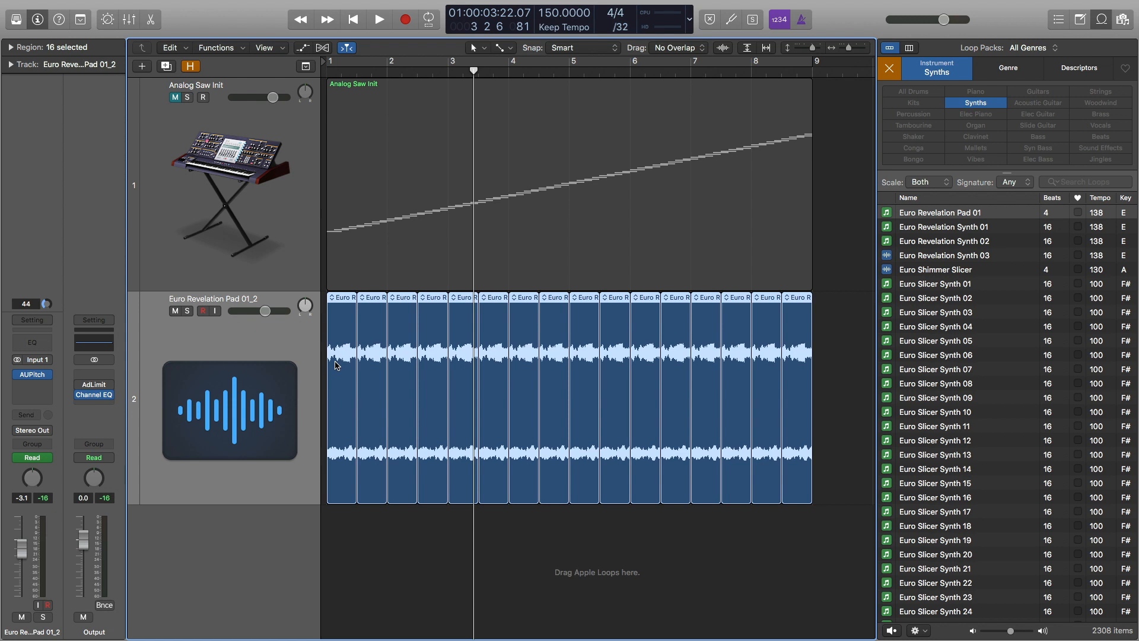
scroll(335, 365, right, 1)
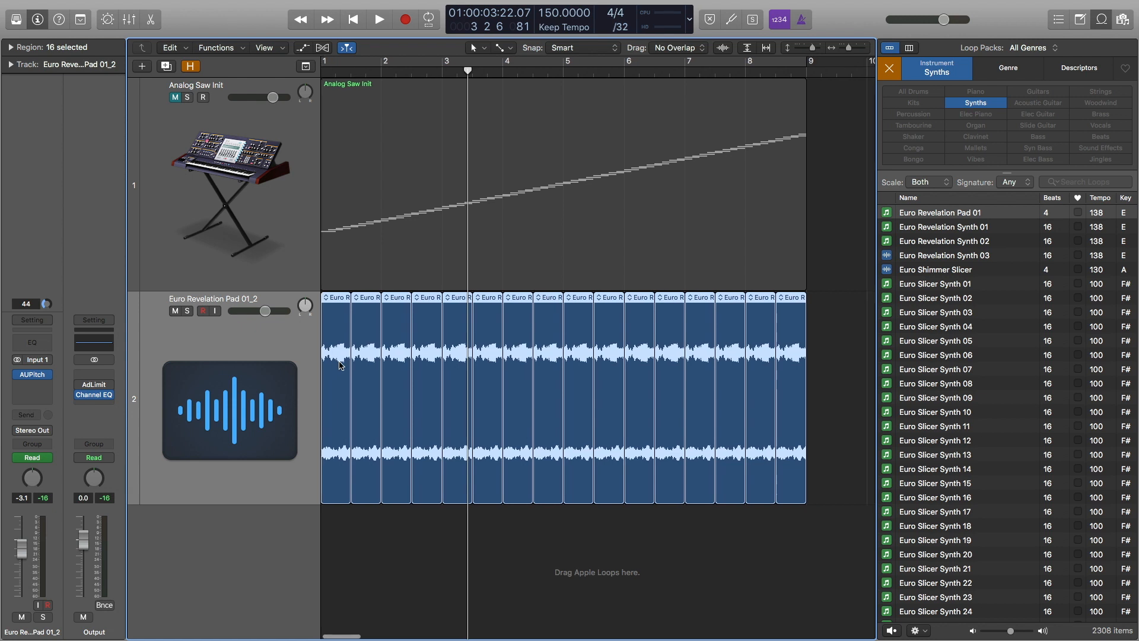
Step: Return the playhead to the start of the project and review the primary and secondary tool choices, including the Fade Tool
key(Return)
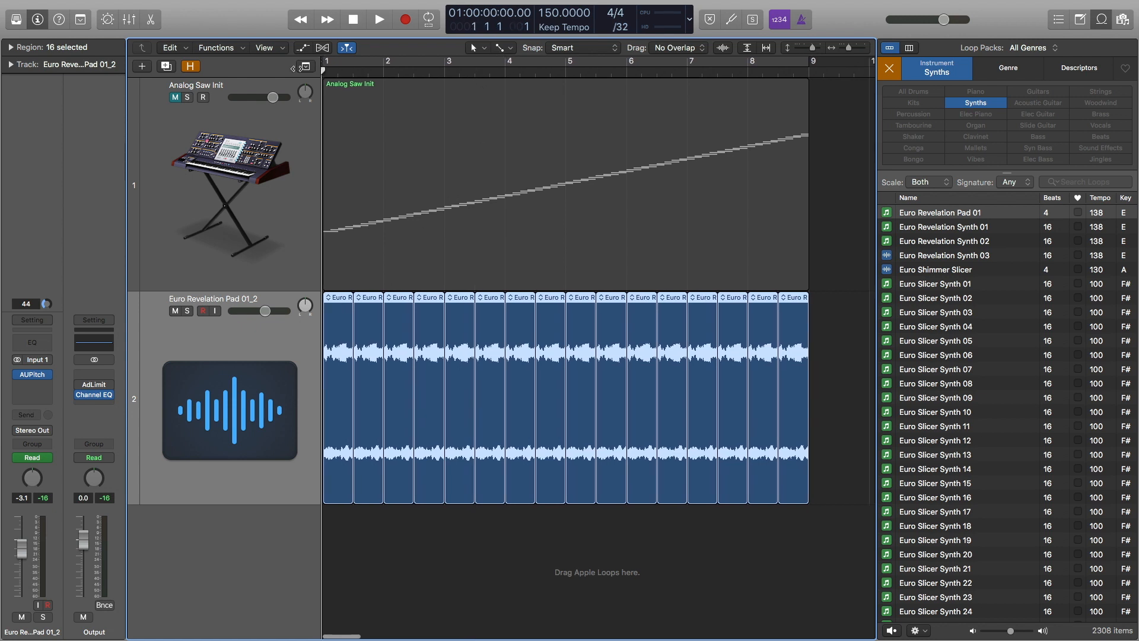
click(501, 49)
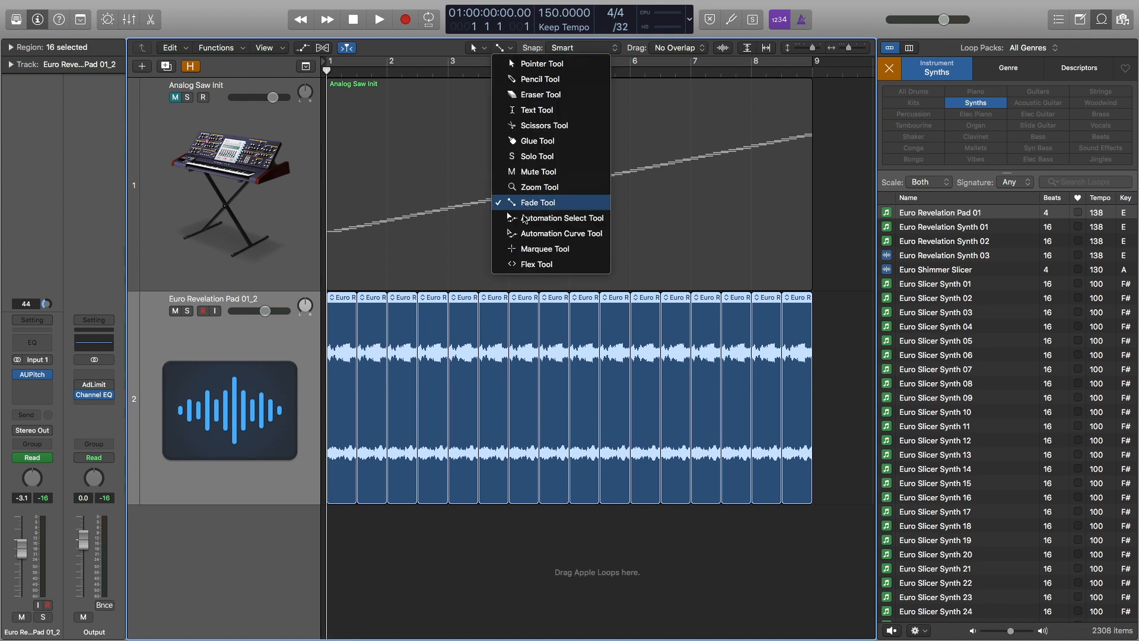
click(450, 45)
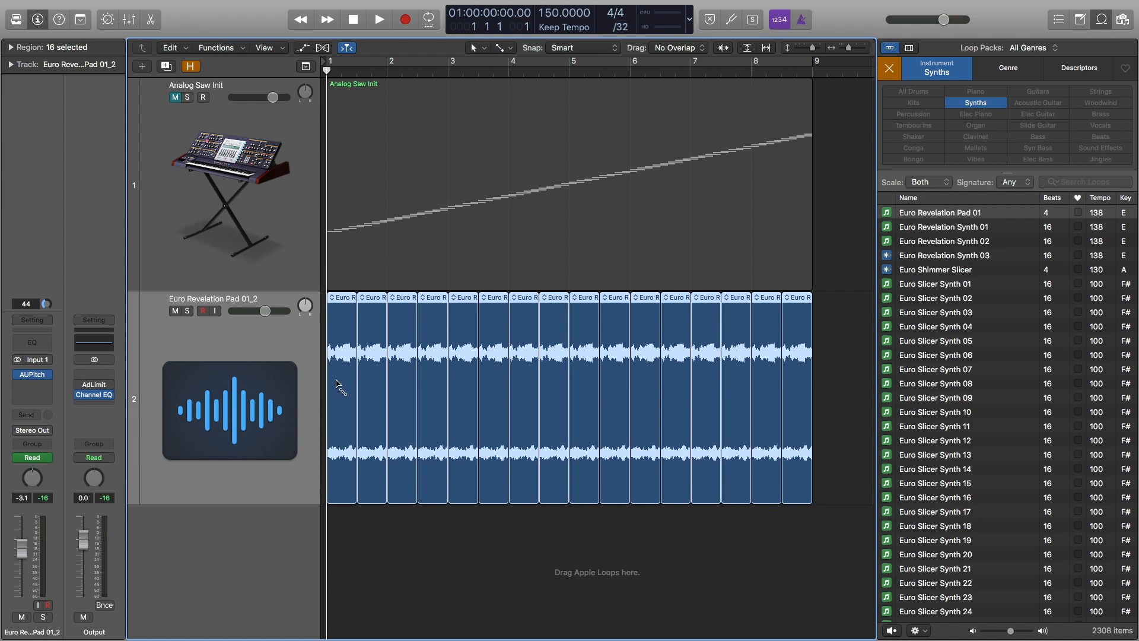
click(480, 48)
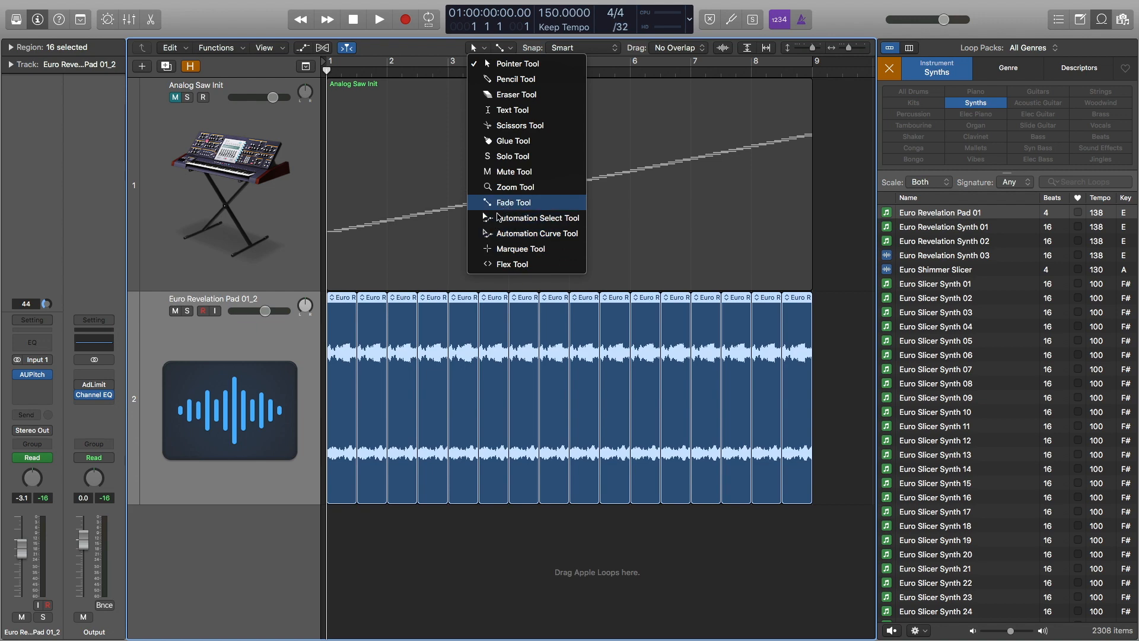
click(425, 77)
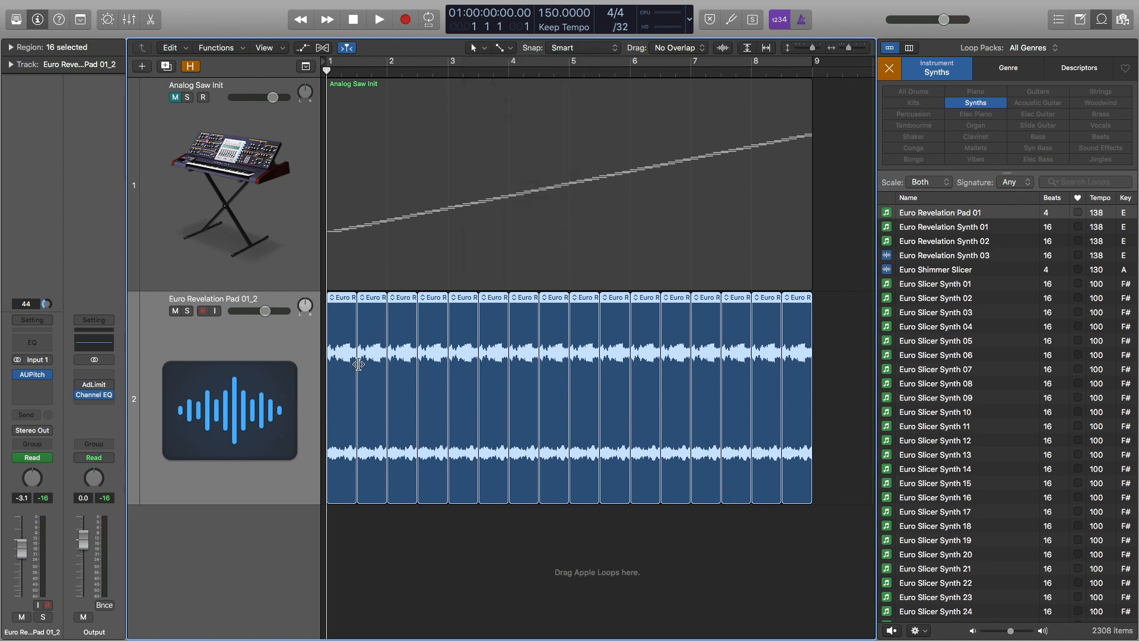
Step: Apply crossfades at all junctions between the selected pad regions at once with the Fade Tool
key(super+Right)
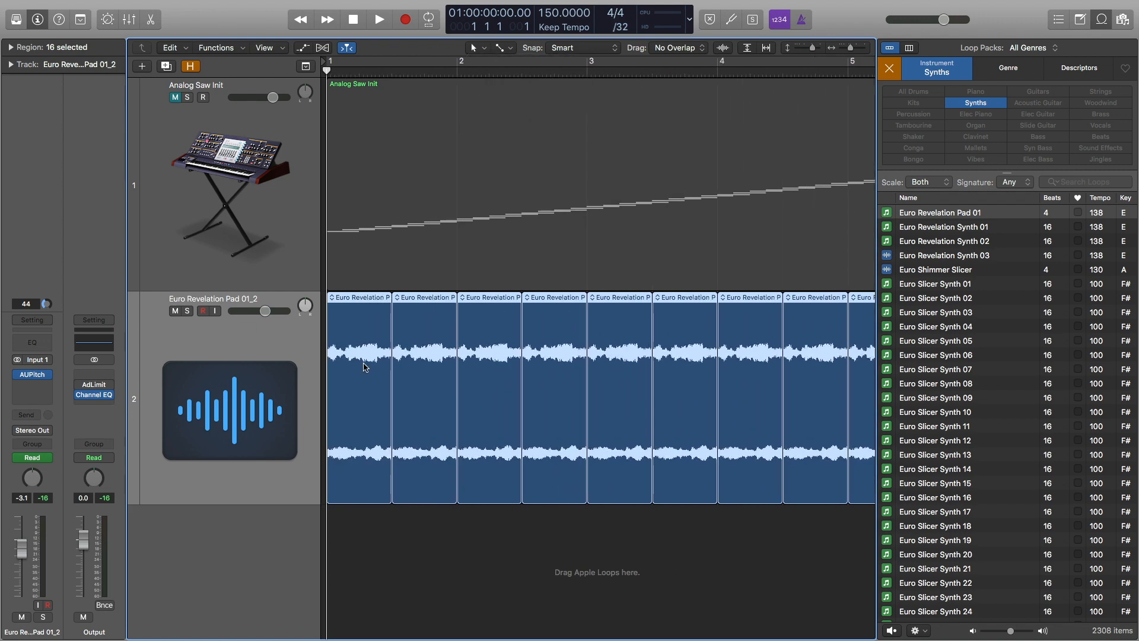
drag(377, 369, 409, 368)
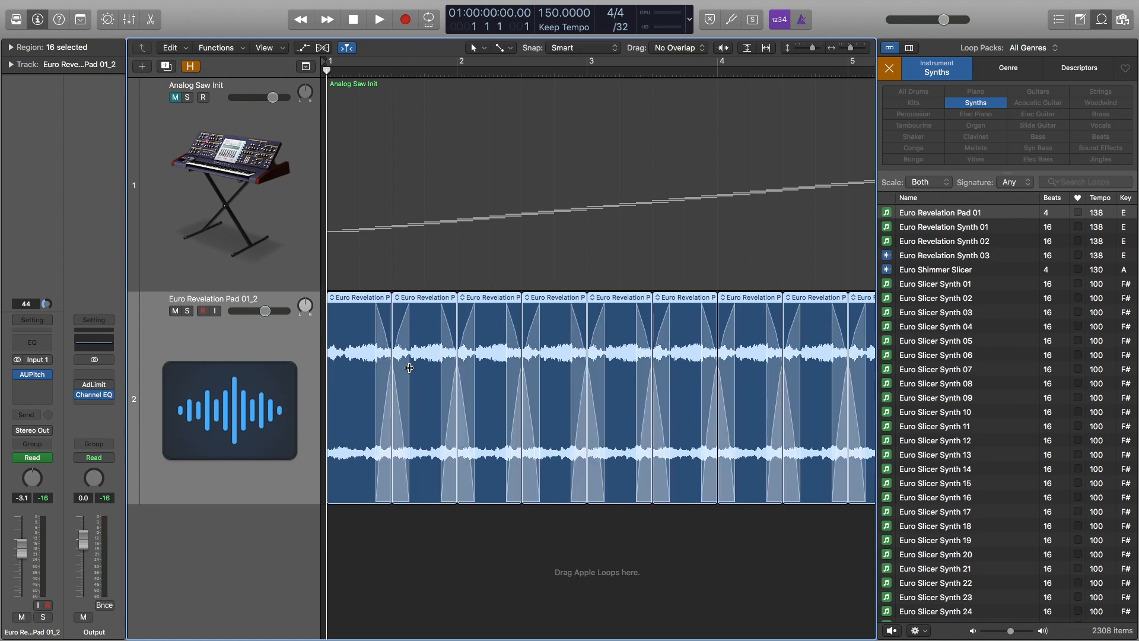
key(super+Left)
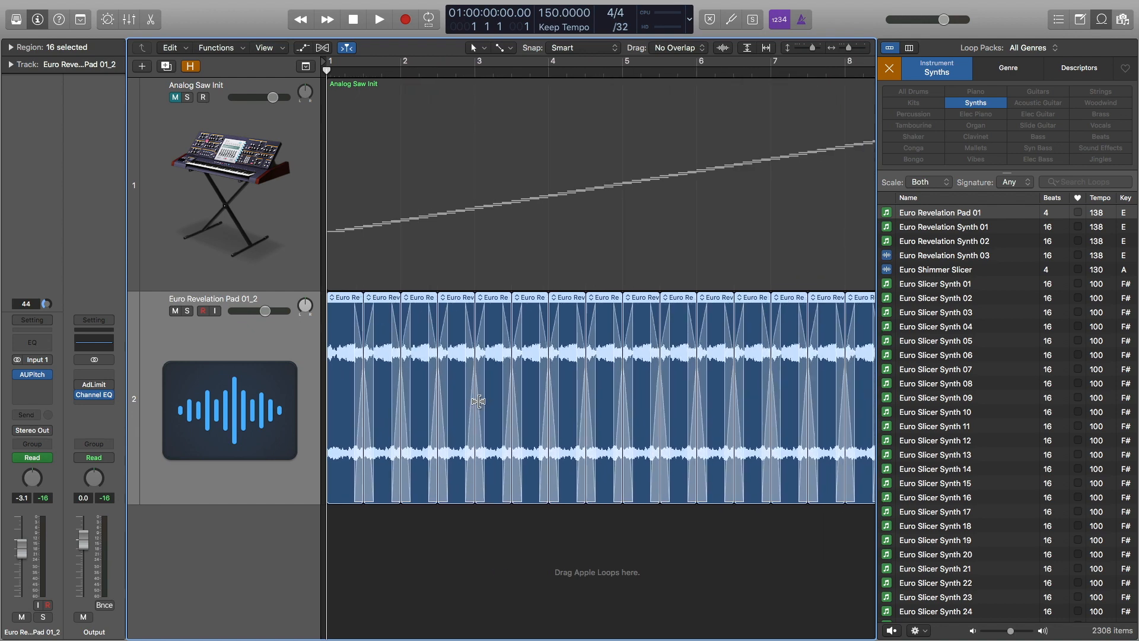
key(super+Left)
scroll(528, 354, right, 1)
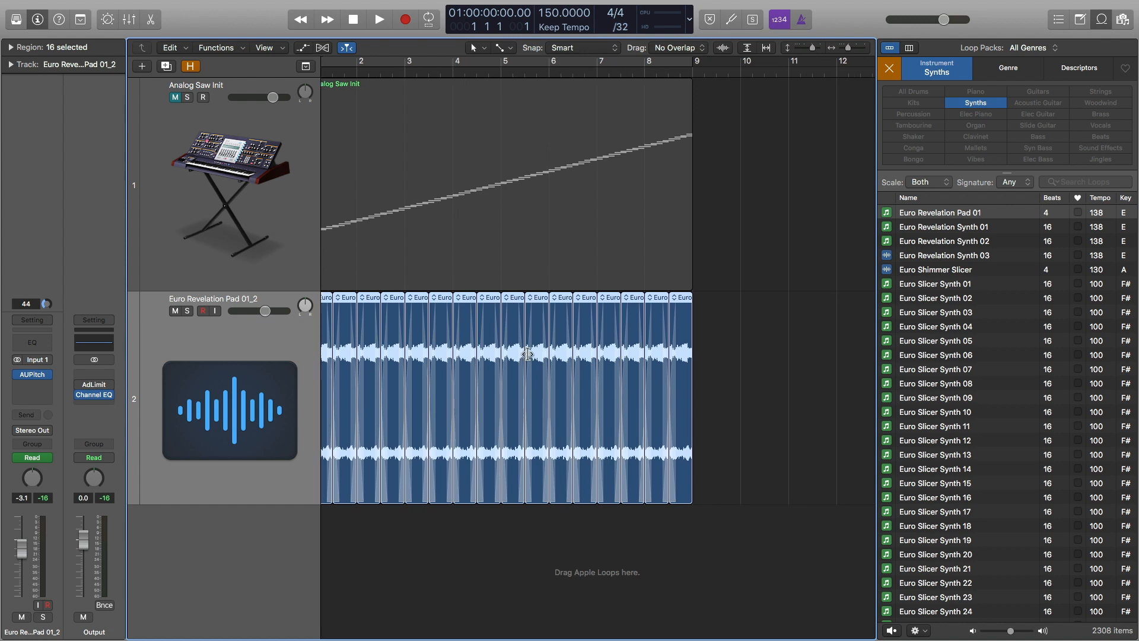
scroll(527, 355, left, 2)
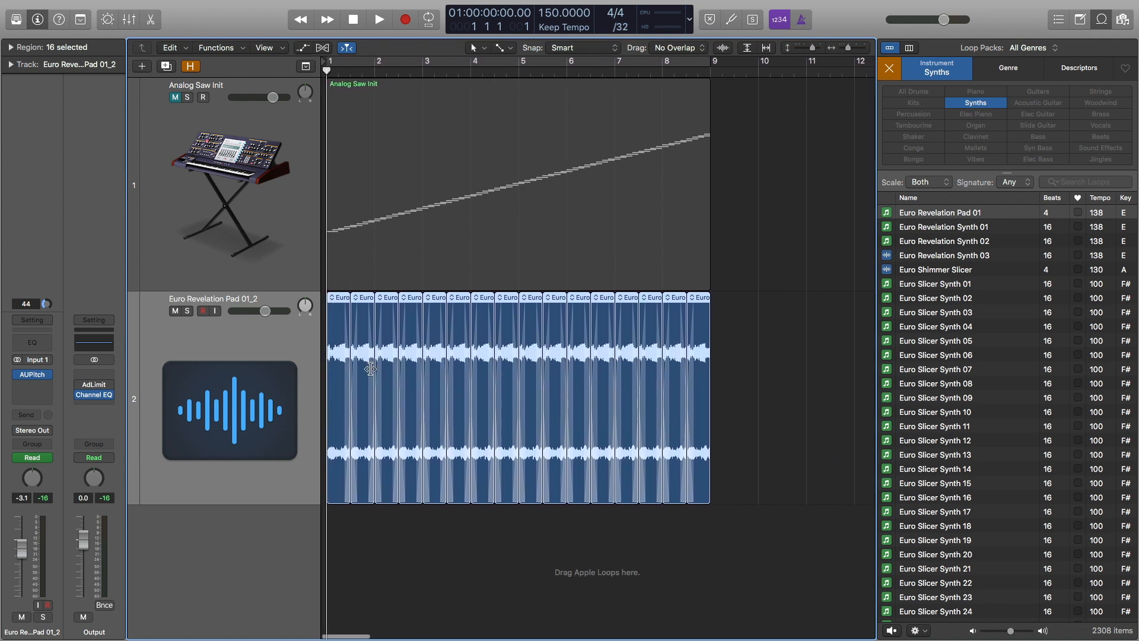
Step: Remove the crossfades from all the selected pad regions and deselect the regions
ctrl+alt+shift+click(375, 368)
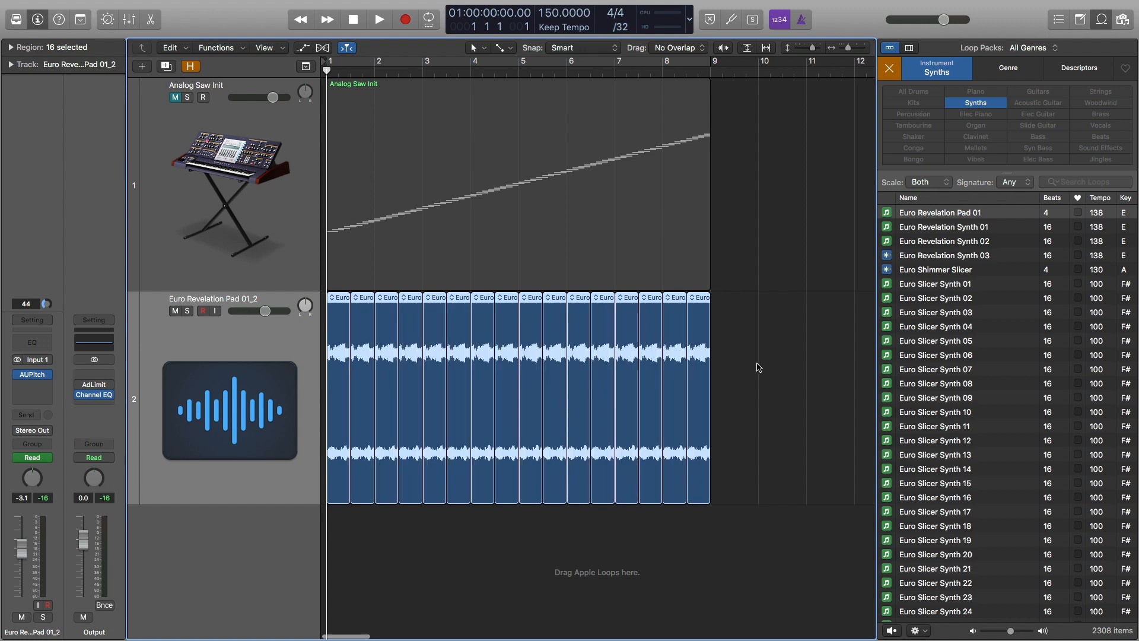
key(super+Right)
click(421, 548)
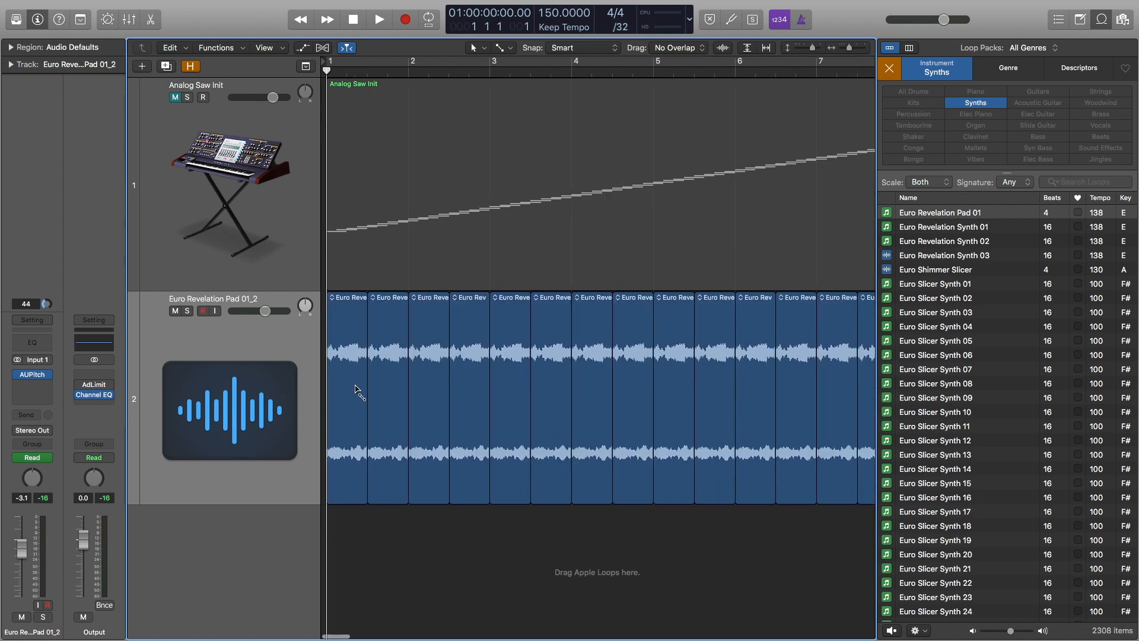
Step: Try adding crossfades one by one at the first three junctions between pad regions, and undo them
mouse_move(355, 385)
mouse_down()
mouse_move(426, 377)
mouse_move(471, 393)
mouse_up()
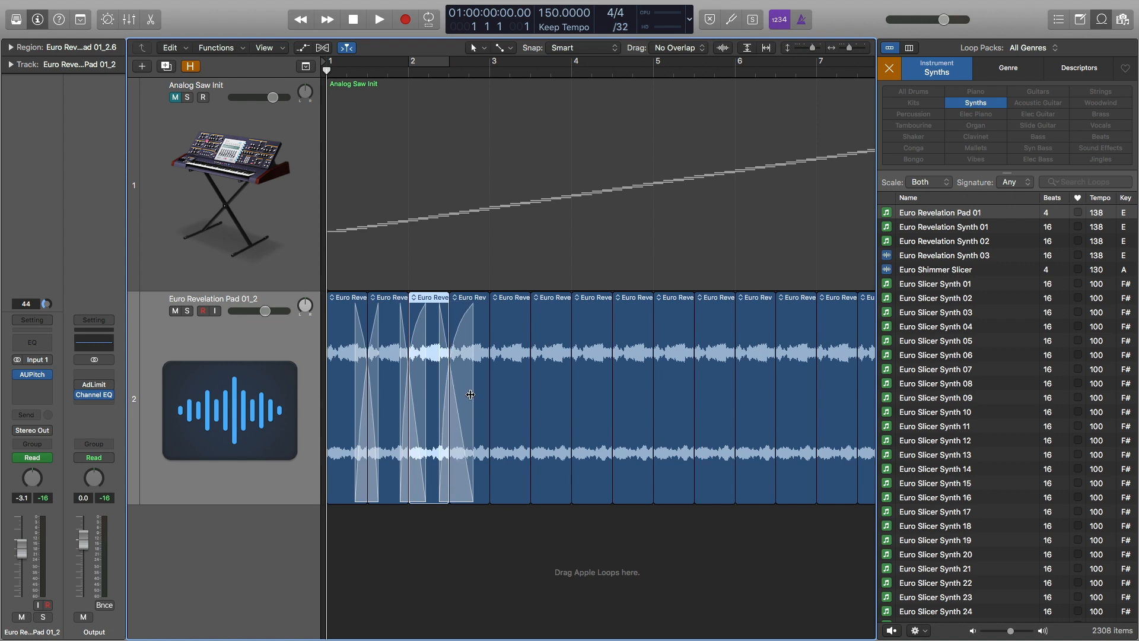
key(super+z)
key(super+z)
key(super+z)
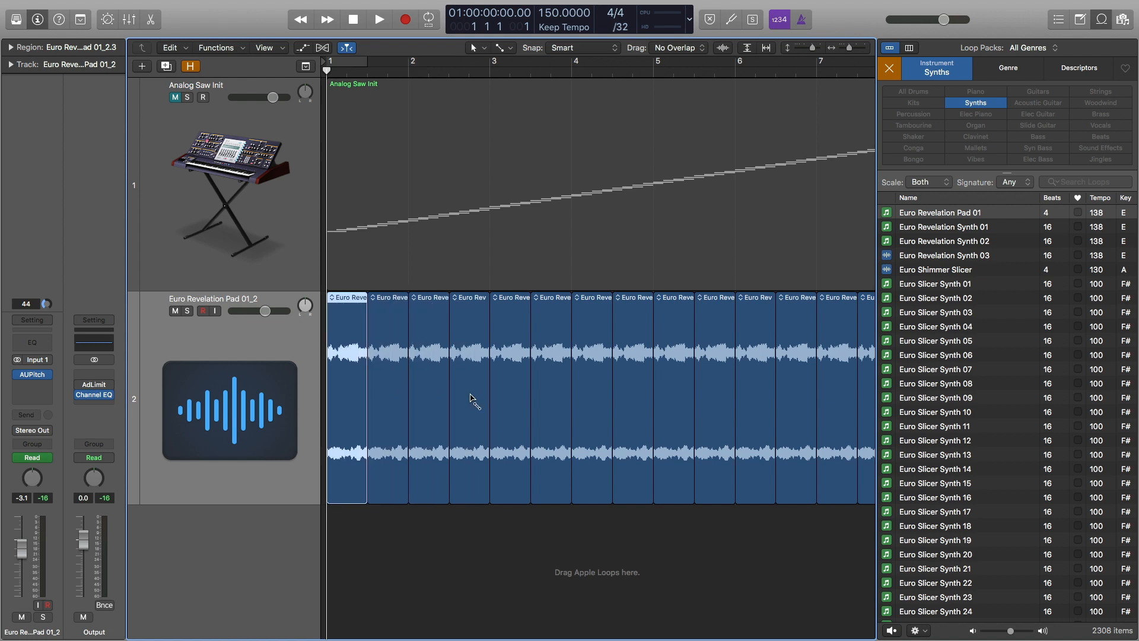
key(super+z)
Step: Select all the pad regions, apply long crossfades at every junction with the Fade Tool, and play the riser from bar 1 past bar 9
key(super+Left)
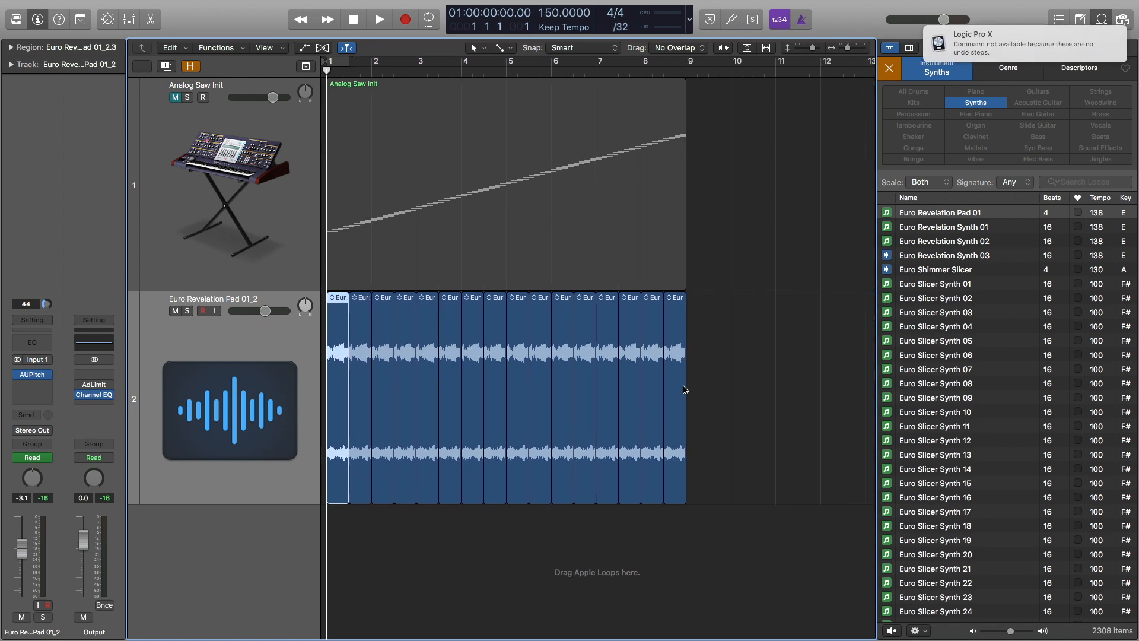
drag(683, 390, 357, 375)
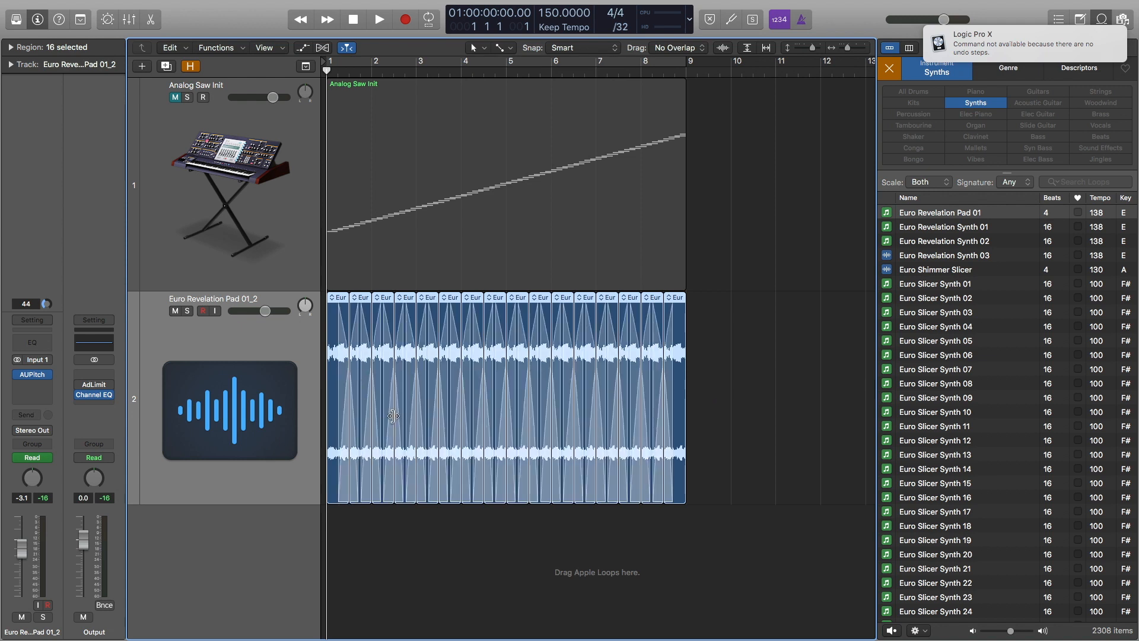
key(space)
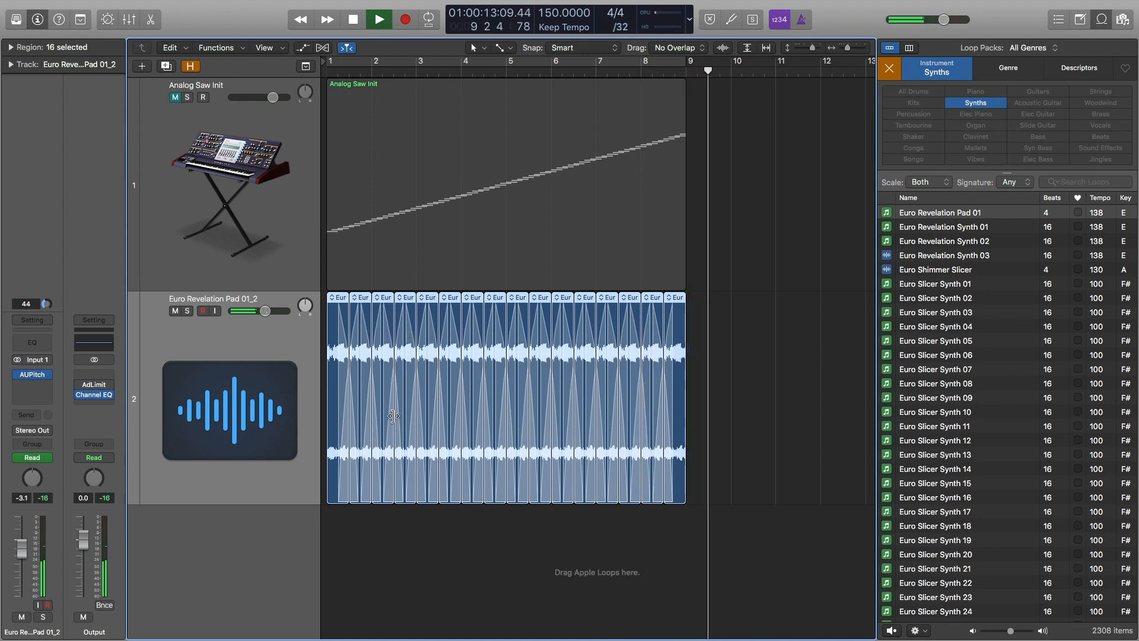
key(space)
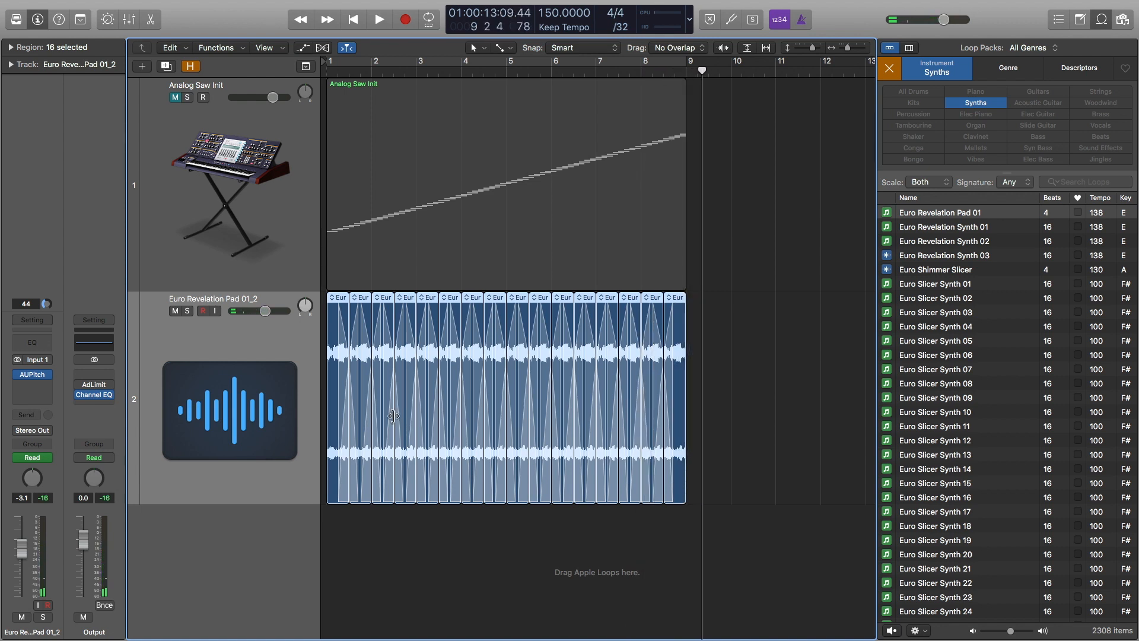